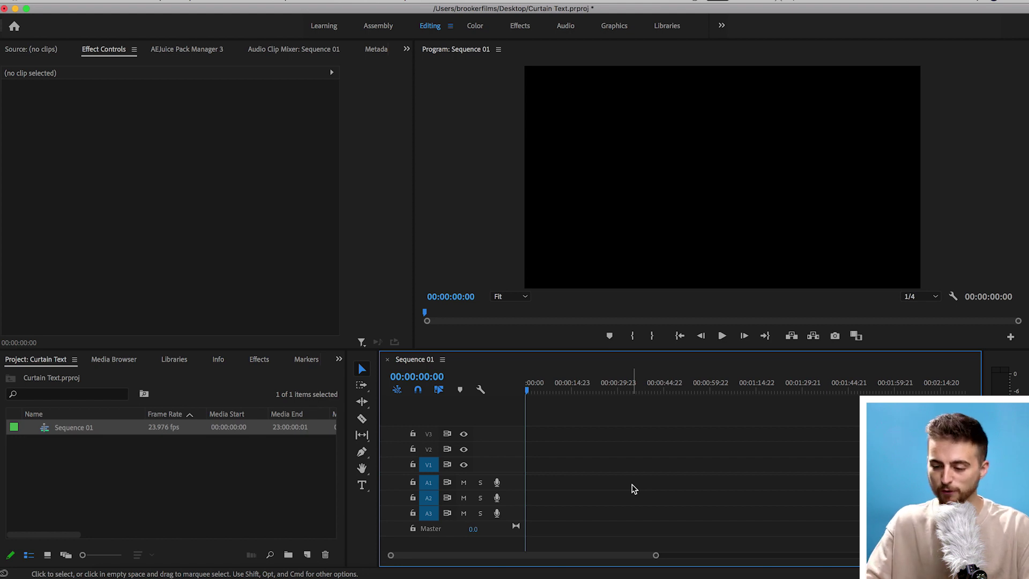
Create a new Black Video item with the default settings
{"action": "left_click", "coordinate": [307, 555]}
{"action": "left_click", "coordinate": [340, 499]}
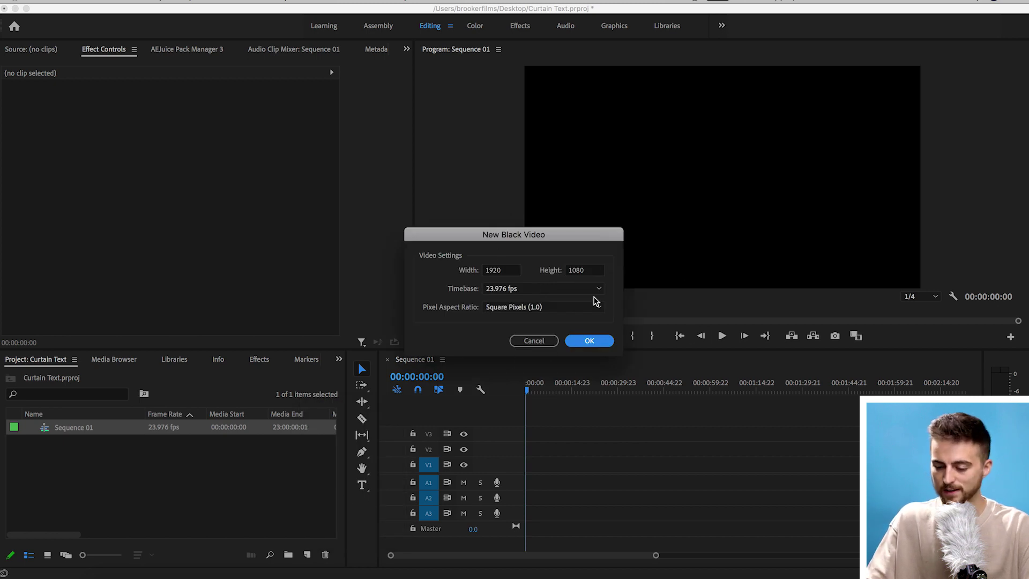
{"action": "key", "text": "Return"}
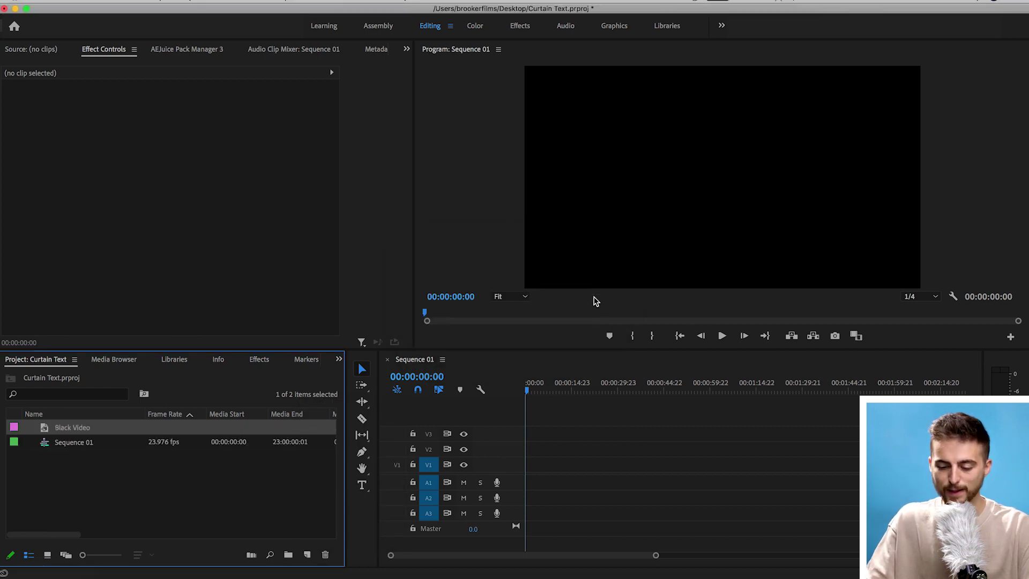
Filter the Effects list for 'tint' and place Black Video at the start of V1
{"action": "left_click", "coordinate": [263, 363]}
{"action": "left_click", "coordinate": [86, 377]}
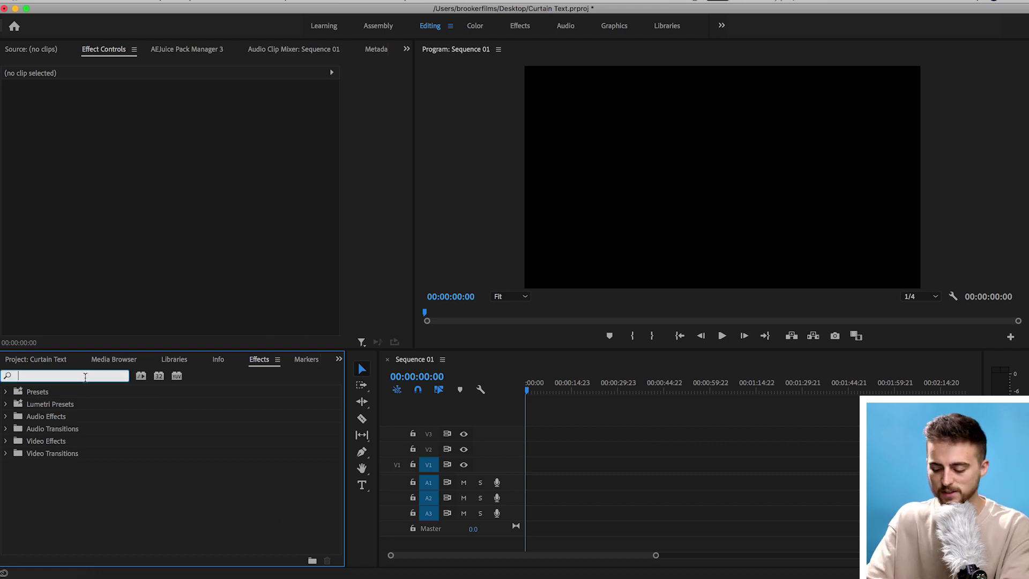
{"action": "type", "text": "tint"}
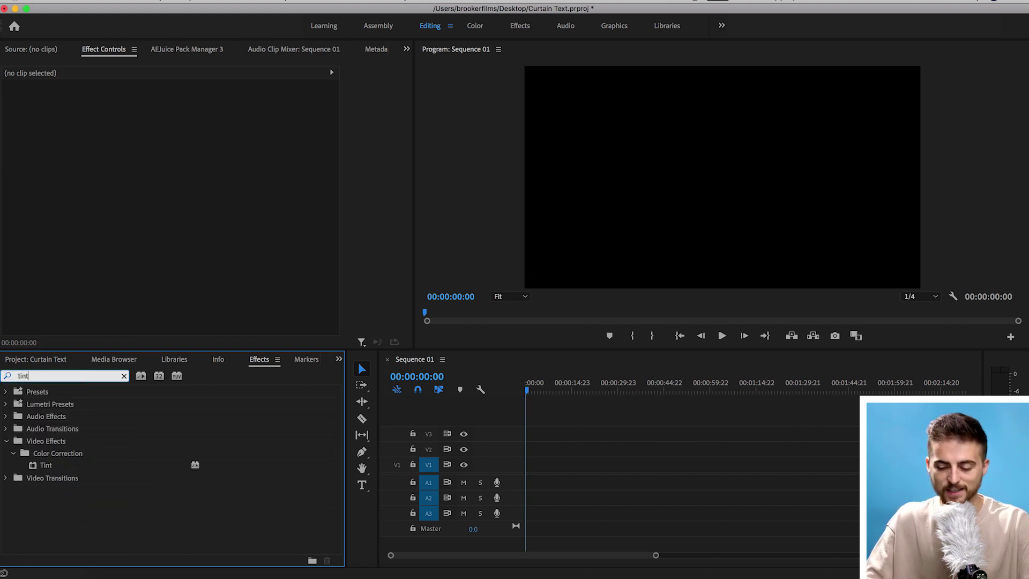
{"action": "left_click", "coordinate": [338, 359]}
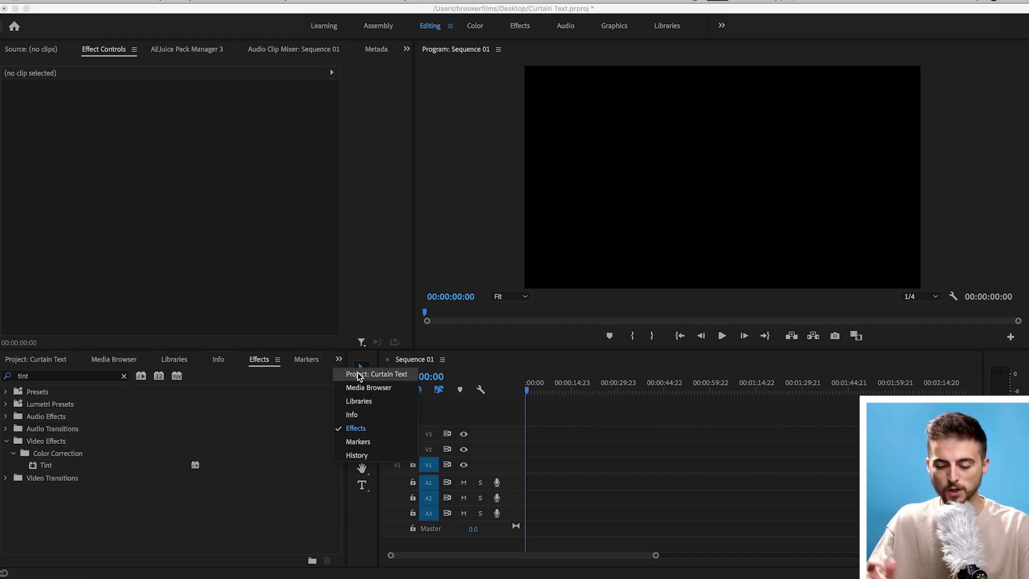
{"action": "left_click", "coordinate": [358, 373]}
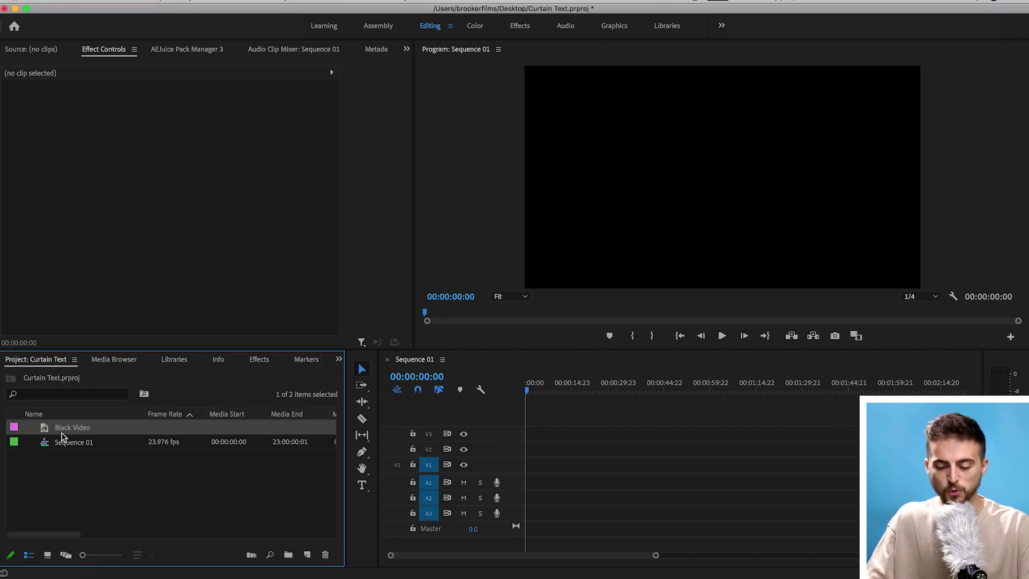
{"action": "left_click_drag", "start_coordinate": [41, 427], "coordinate": [533, 465]}
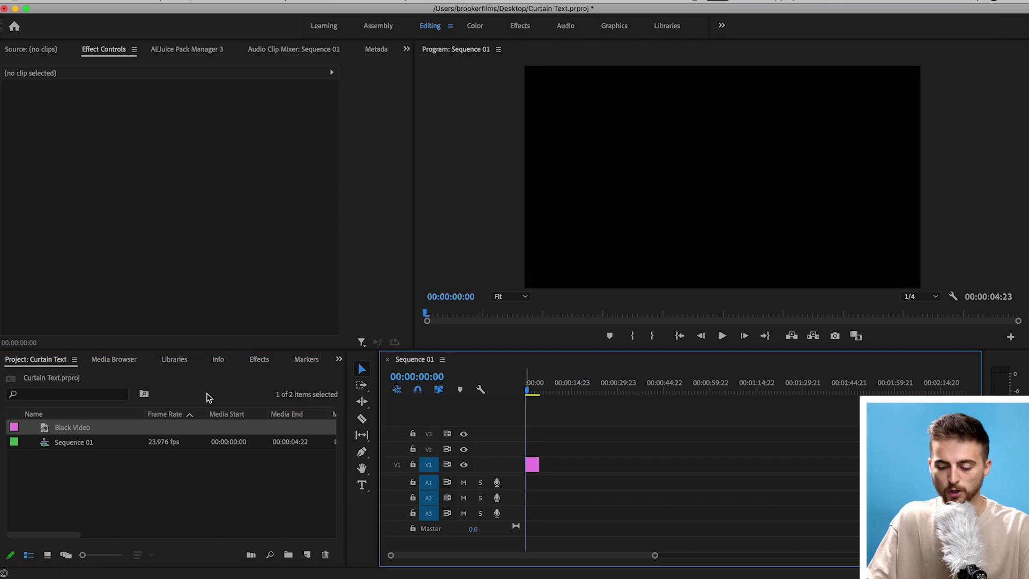
Apply the Tint effect to the Black Video clip and zoom the timeline in
{"action": "left_click", "coordinate": [259, 359]}
{"action": "left_click", "coordinate": [44, 466]}
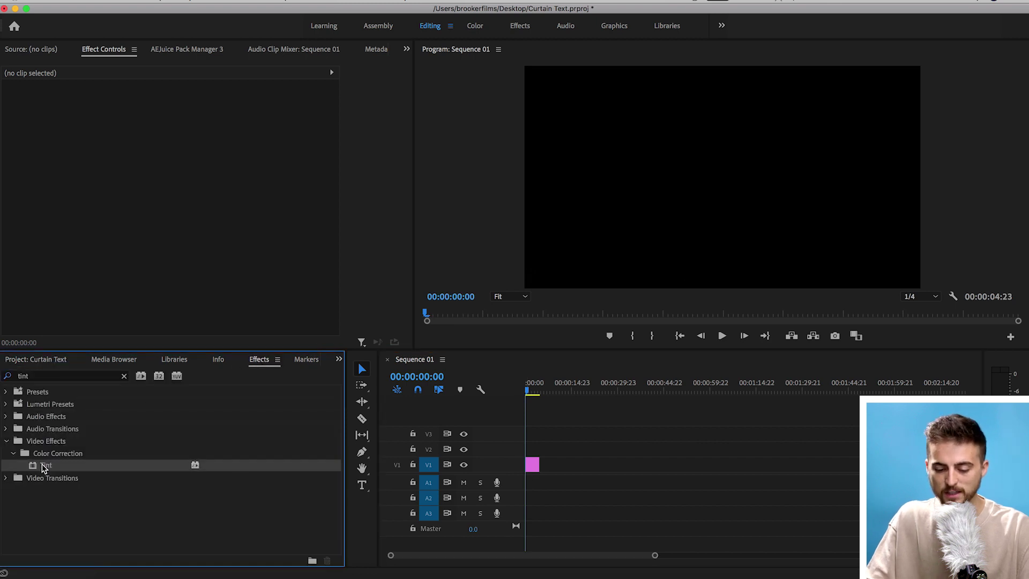
{"action": "left_click_drag", "start_coordinate": [49, 467], "coordinate": [536, 470]}
{"action": "key", "text": "="}
{"action": "key", "text": "="}
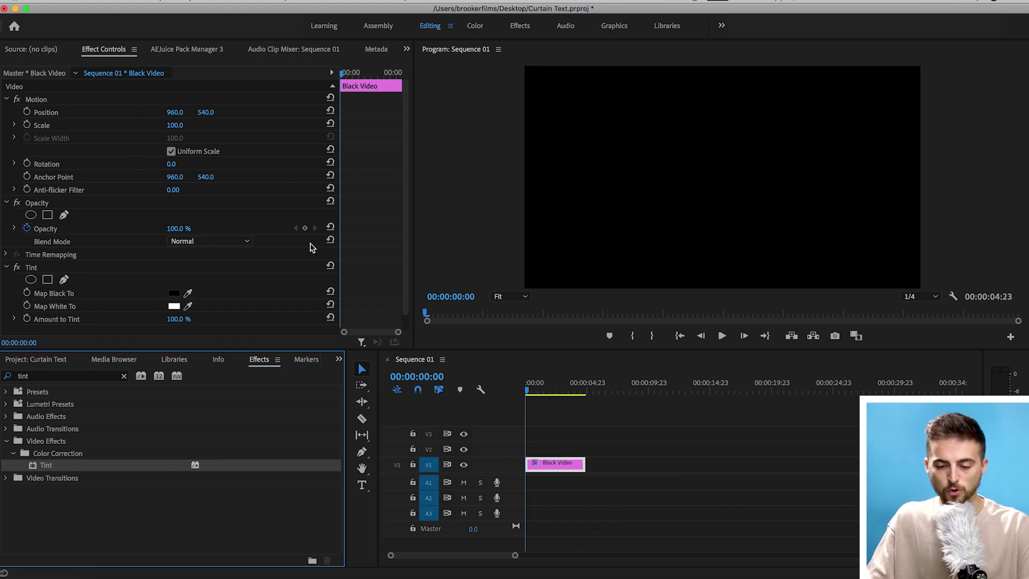
Set Tint's Map Black To colour to the orange-yellow FFC900
{"action": "scroll", "coordinate": [78, 250], "scroll_direction": "down", "scroll_amount": 1}
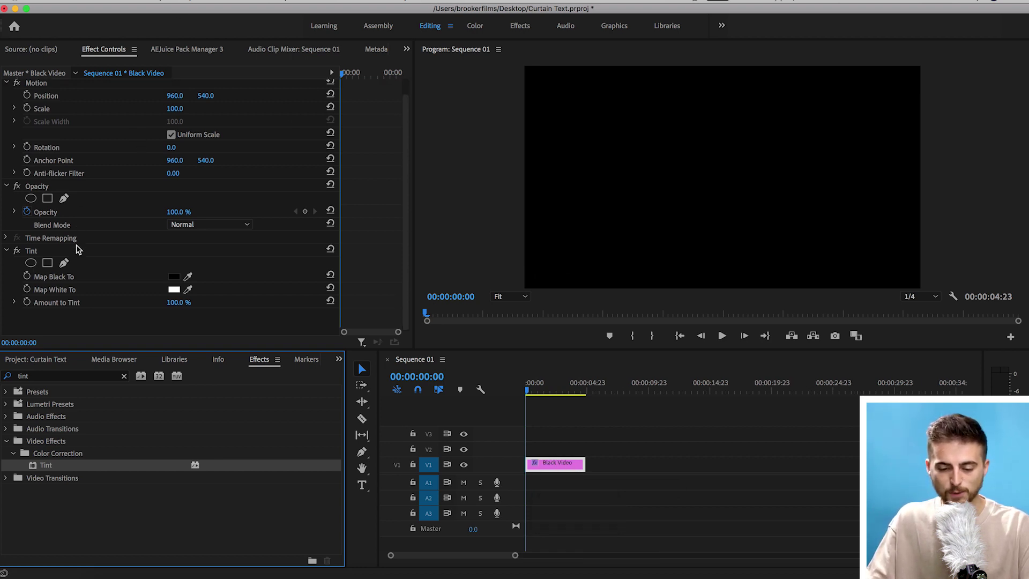
{"action": "left_click", "coordinate": [32, 252]}
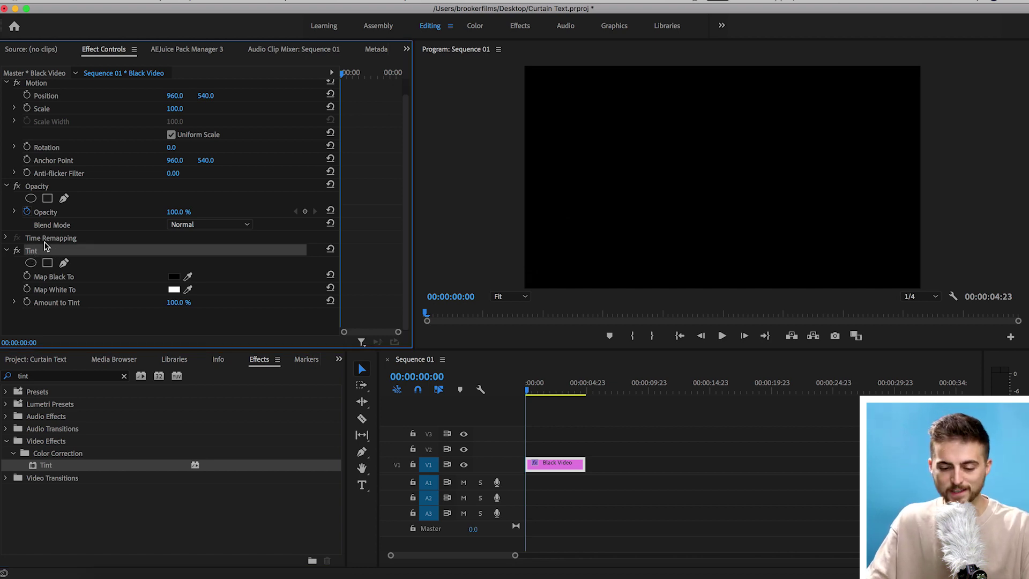
{"action": "left_click", "coordinate": [53, 278]}
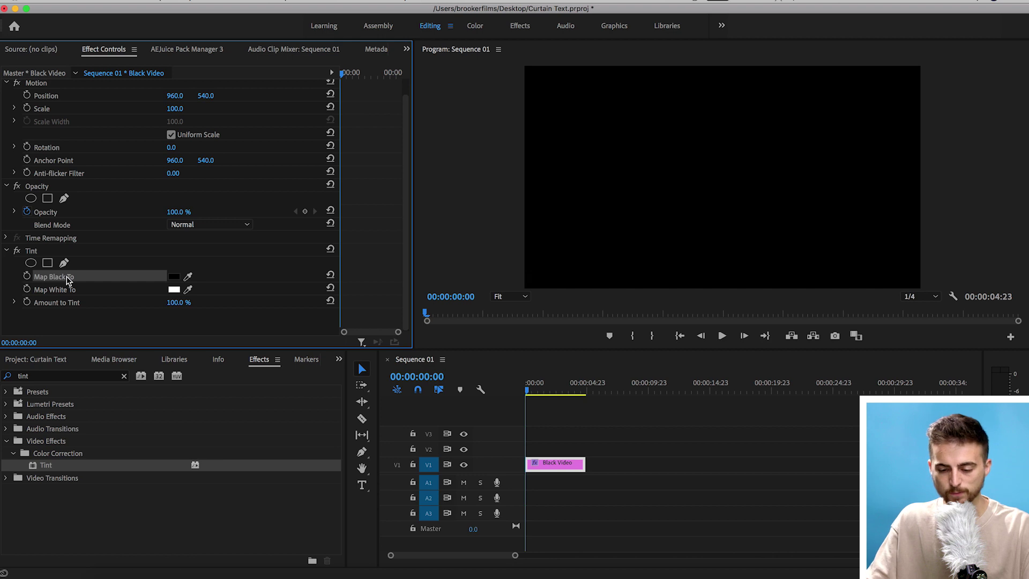
{"action": "left_click", "coordinate": [174, 278]}
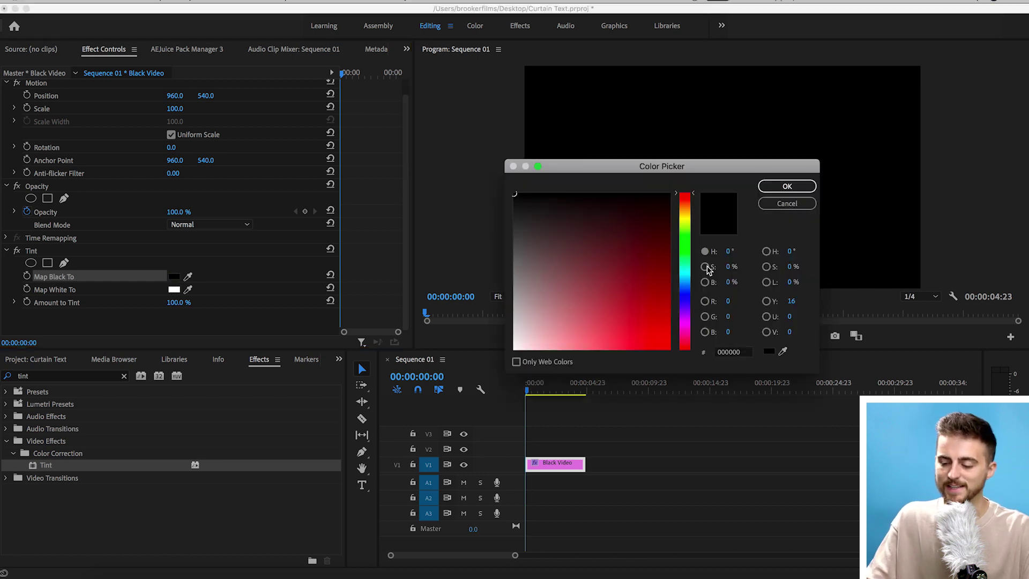
{"action": "left_click_drag", "start_coordinate": [688, 210], "coordinate": [688, 213]}
{"action": "left_click_drag", "start_coordinate": [668, 346], "coordinate": [729, 369]}
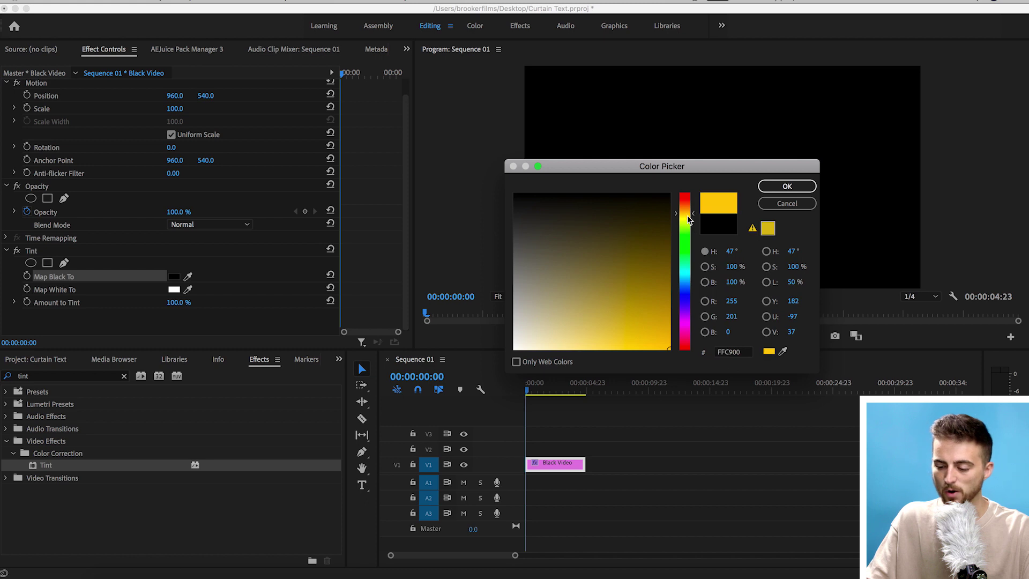
{"action": "left_click_drag", "start_coordinate": [689, 217], "coordinate": [689, 213]}
{"action": "left_click", "coordinate": [807, 187]}
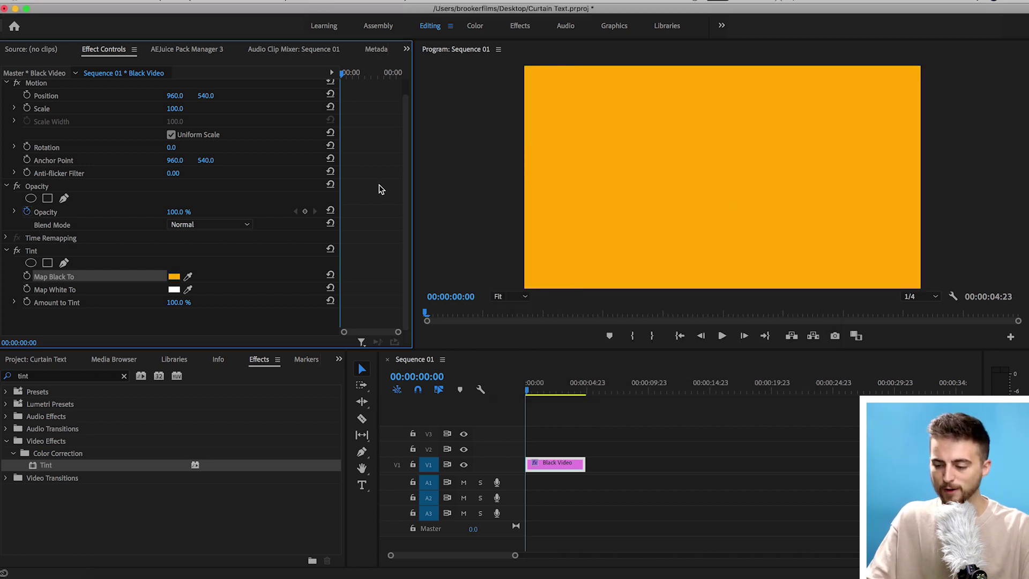
Turn off Uniform Scale and scale the clip to 37 height and 80 width
{"action": "scroll", "coordinate": [378, 185], "scroll_direction": "up", "scroll_amount": 2}
{"action": "left_click", "coordinate": [39, 100]}
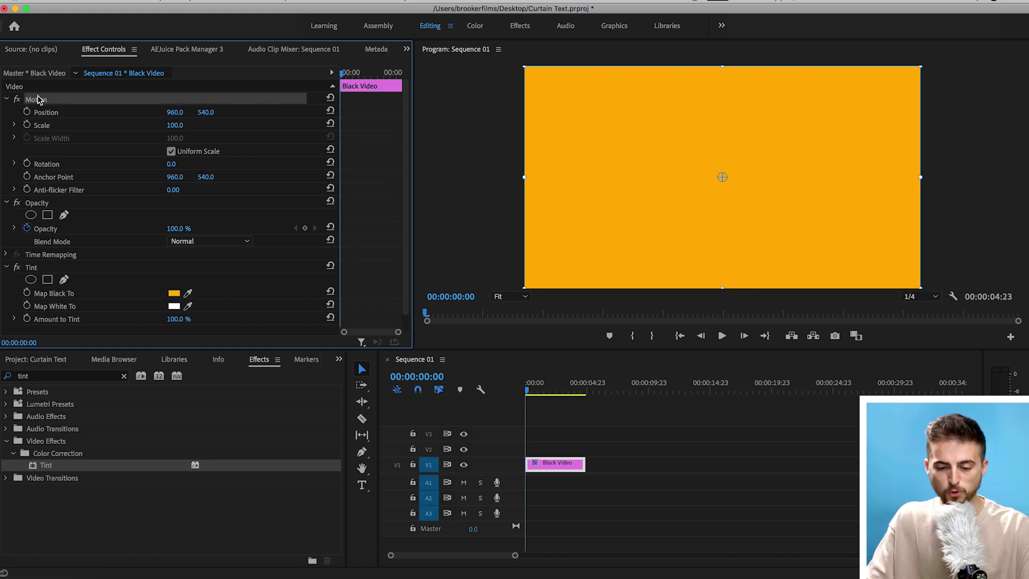
{"action": "left_click", "coordinate": [171, 153]}
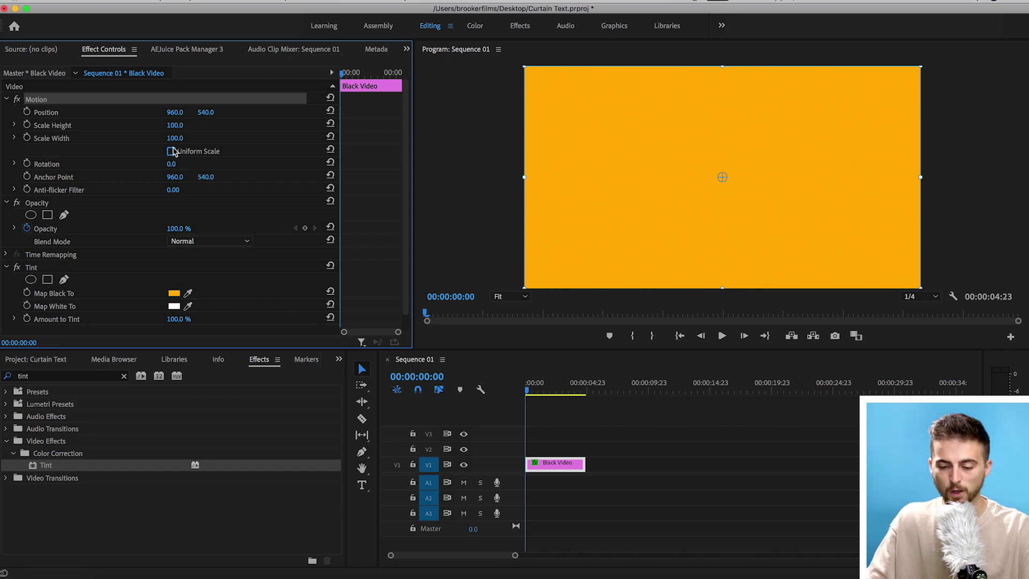
{"action": "left_click_drag", "start_coordinate": [174, 125], "coordinate": [141, 125]}
{"action": "left_click_drag", "start_coordinate": [175, 137], "coordinate": [164, 138]}
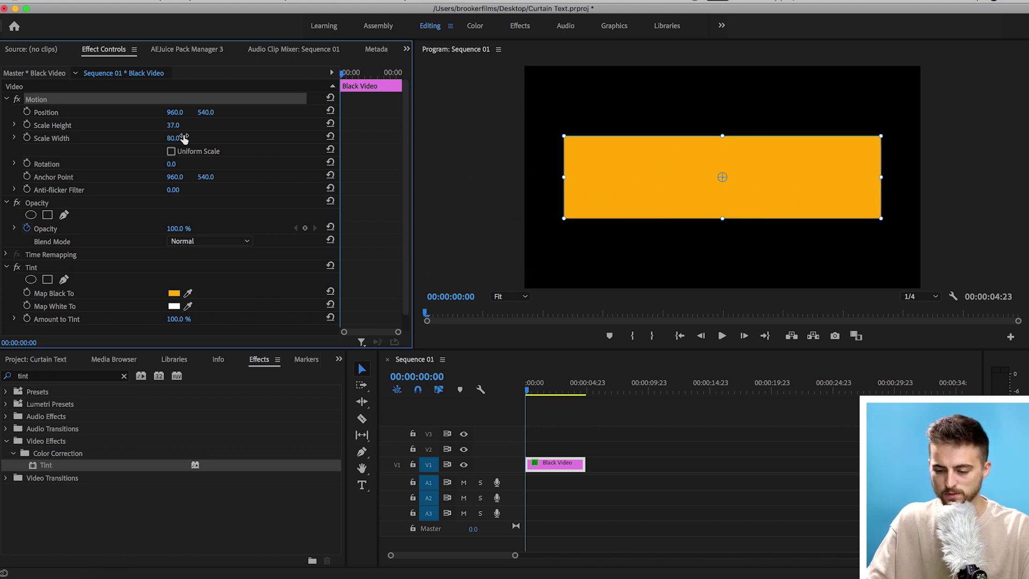
{"action": "left_click", "coordinate": [639, 464]}
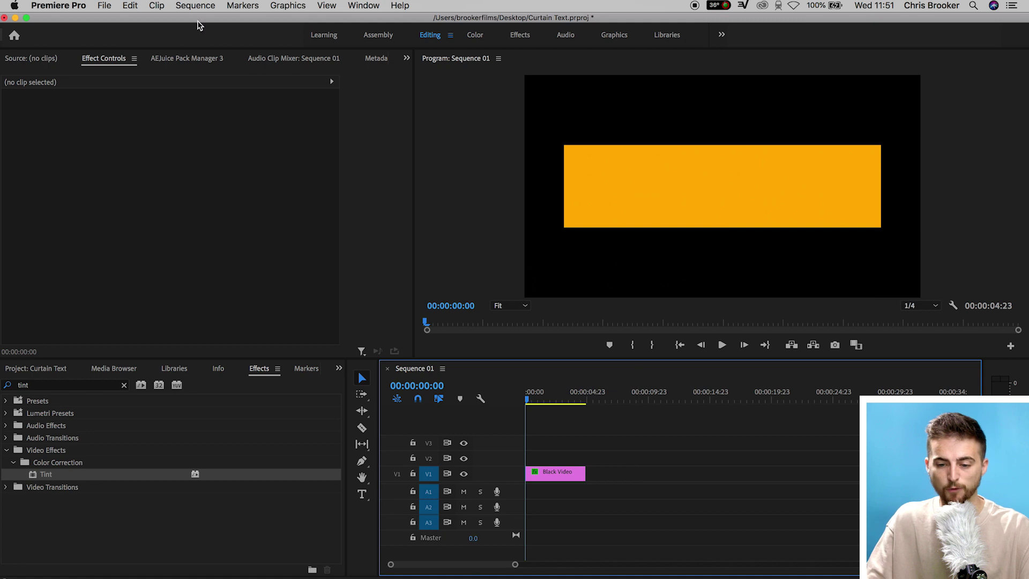
Create legacy title Title 01 and type a self-introduction greeting over the orange bar
{"action": "left_click", "coordinate": [105, 5]}
{"action": "mouse_move", "coordinate": [113, 20]}
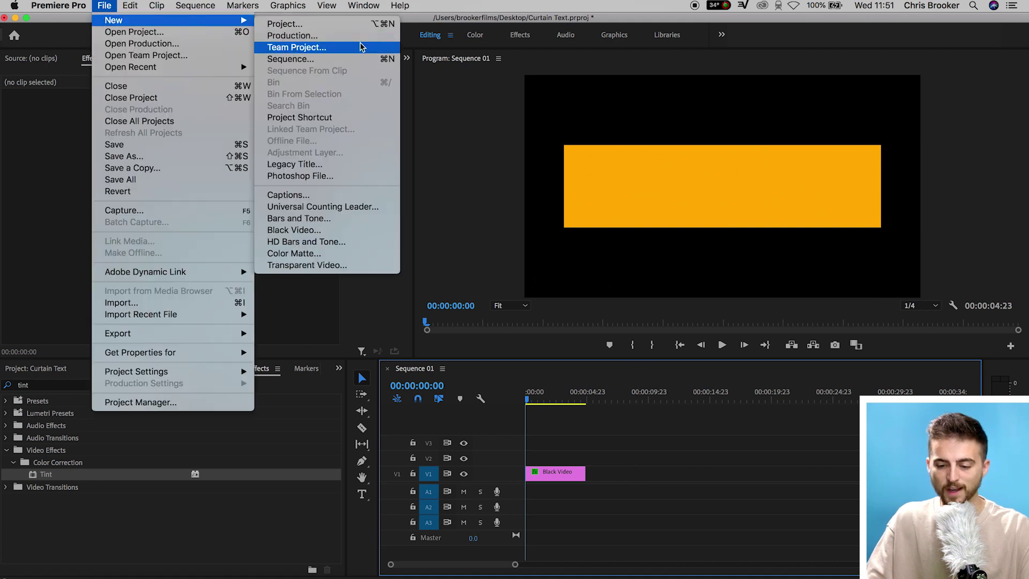
{"action": "left_click", "coordinate": [295, 165]}
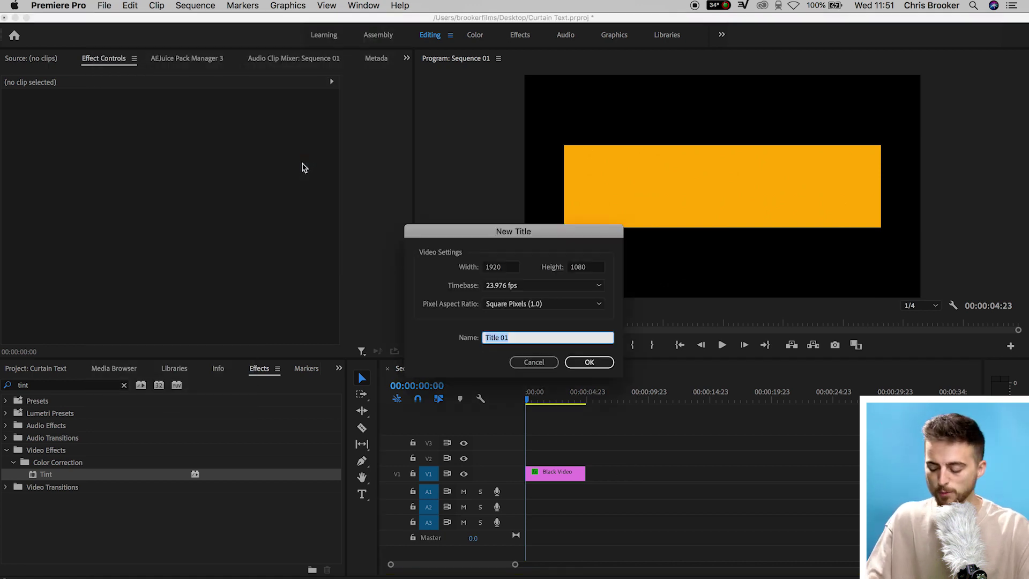
{"action": "key", "text": "Return"}
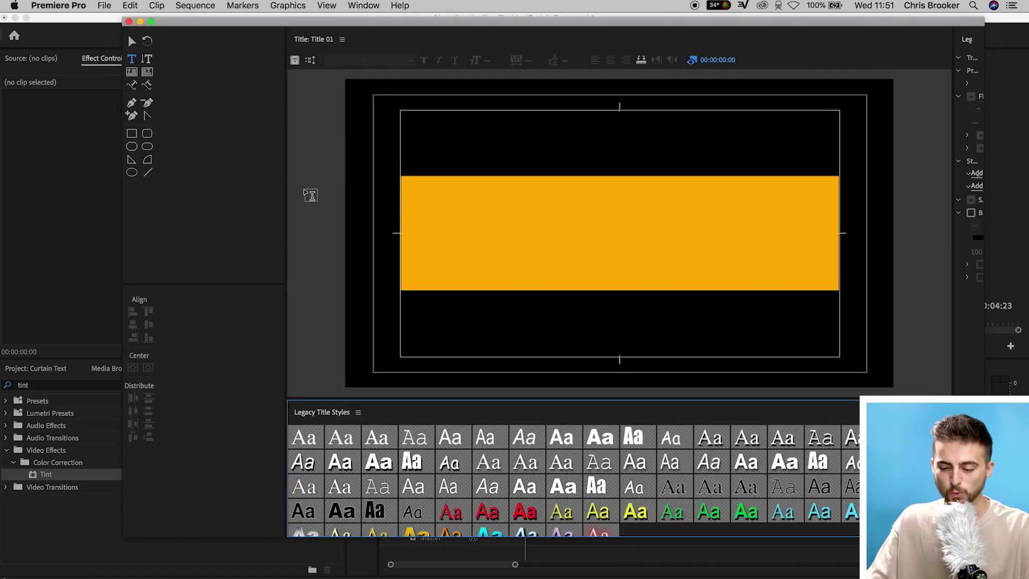
{"action": "left_click_drag", "start_coordinate": [193, 196], "coordinate": [188, 197]}
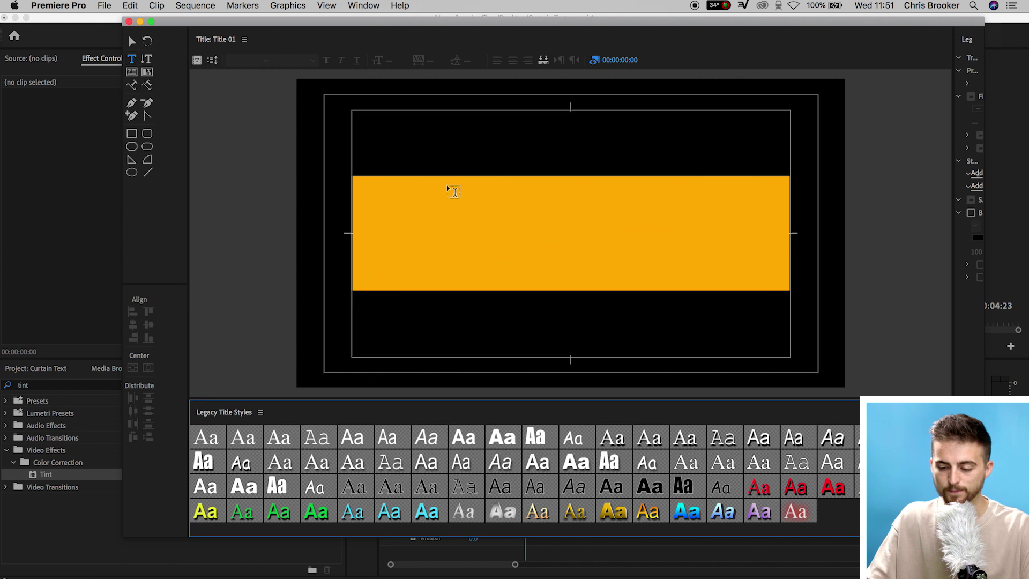
{"action": "left_click", "coordinate": [437, 222]}
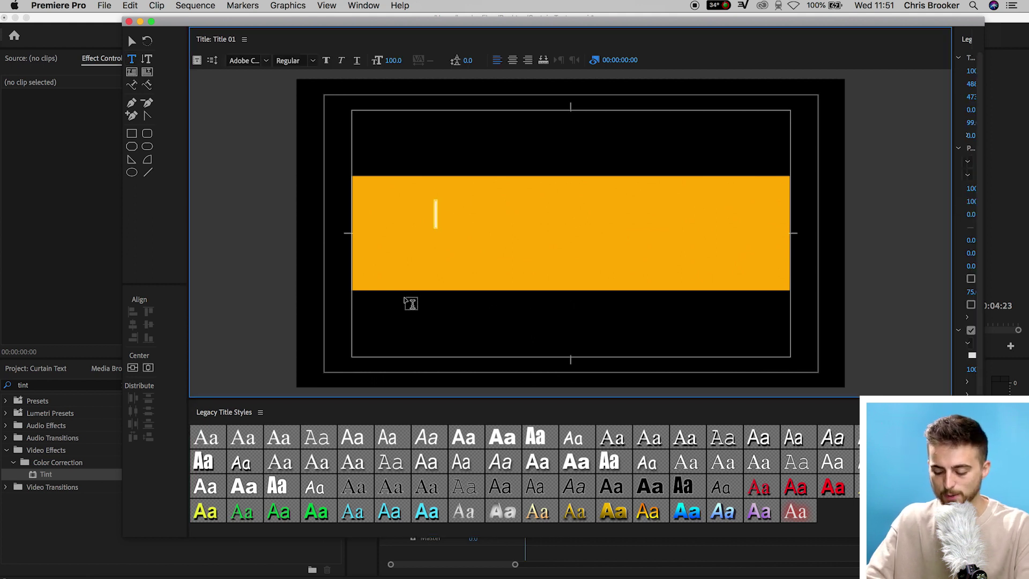
{"action": "type", "text": "Hello"}
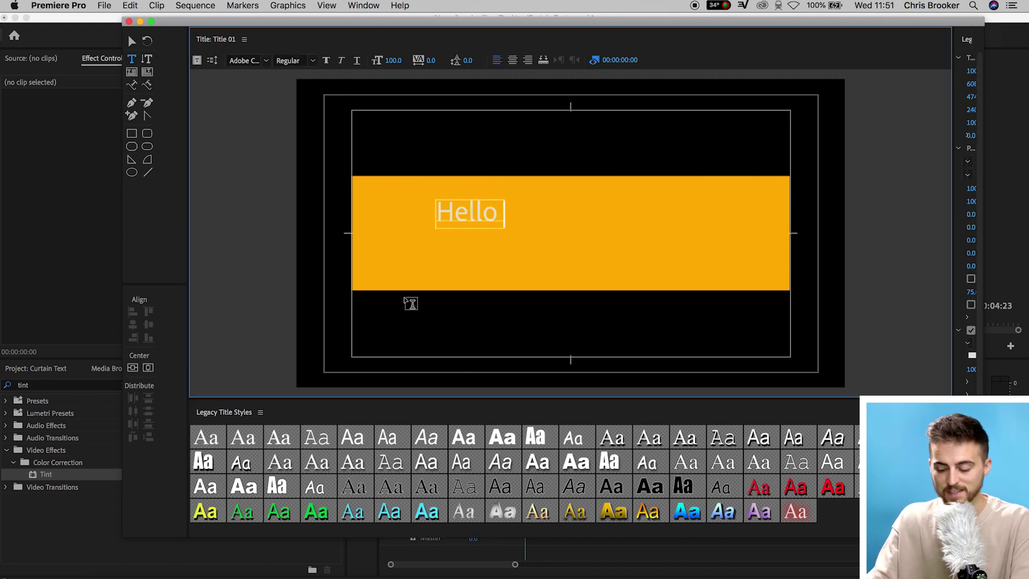
{"action": "type", "text": ","}
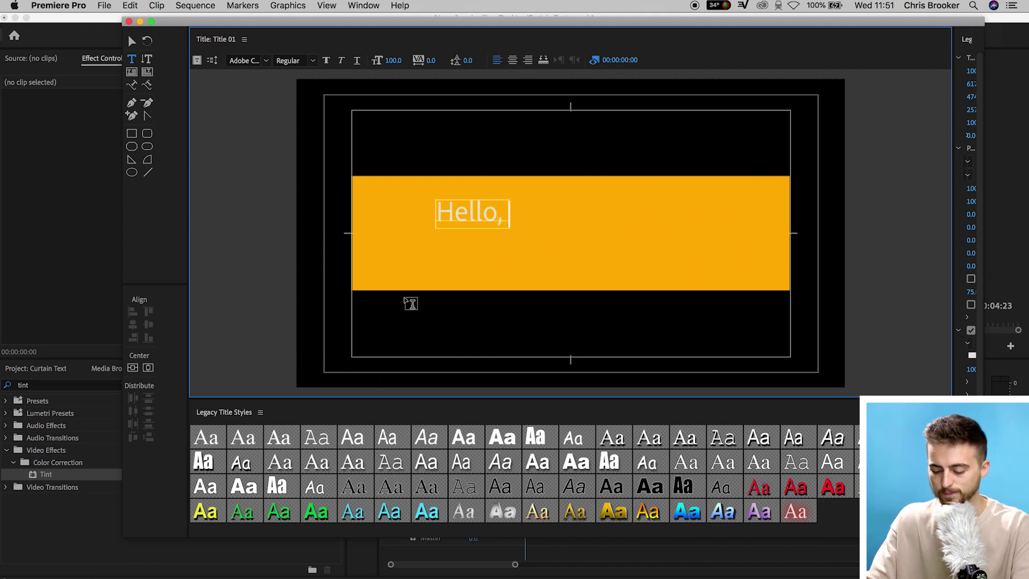
{"action": "type", "text": " my name is Chris!"}
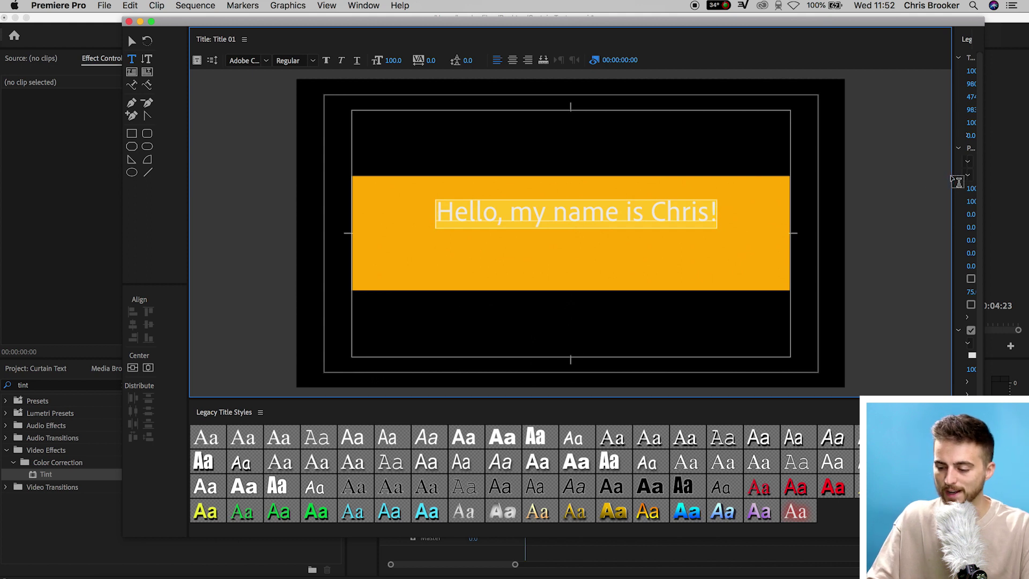
Set the white title text to bold, non-italic Avenir Black at font size 158
{"action": "left_click_drag", "start_coordinate": [957, 183], "coordinate": [886, 184]}
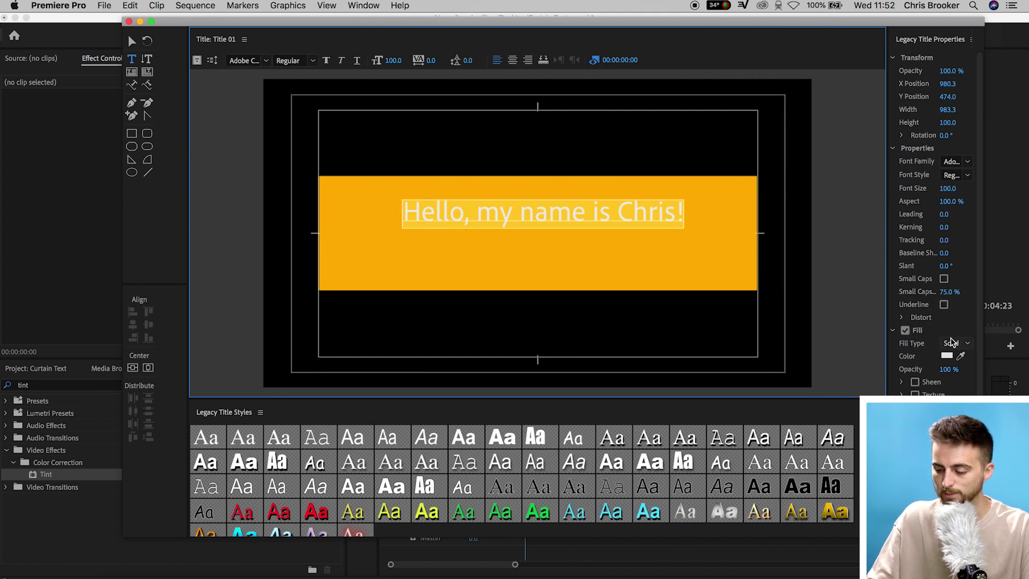
{"action": "left_click", "coordinate": [947, 356]}
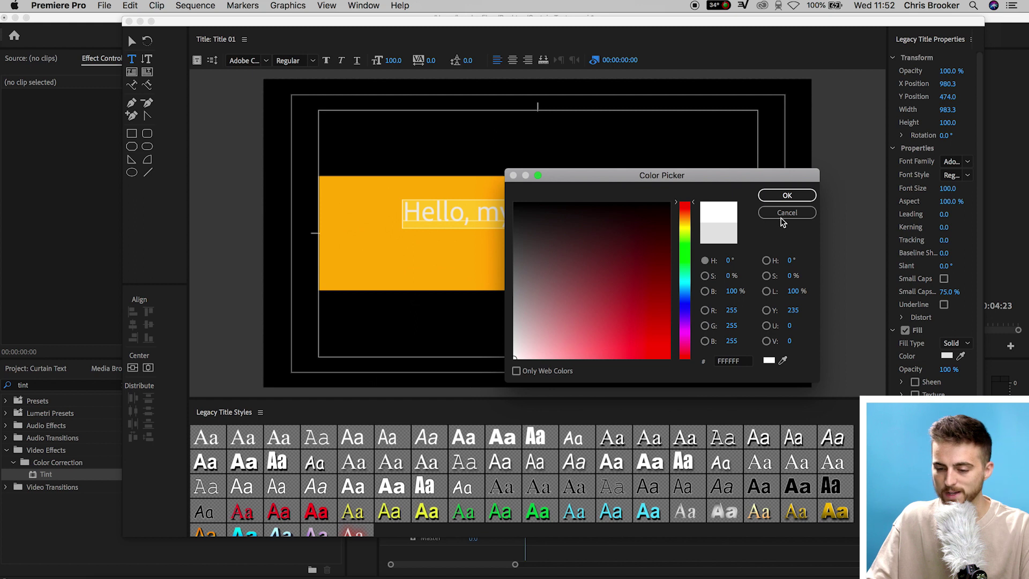
{"action": "left_click", "coordinate": [787, 213]}
{"action": "left_click", "coordinate": [233, 60]}
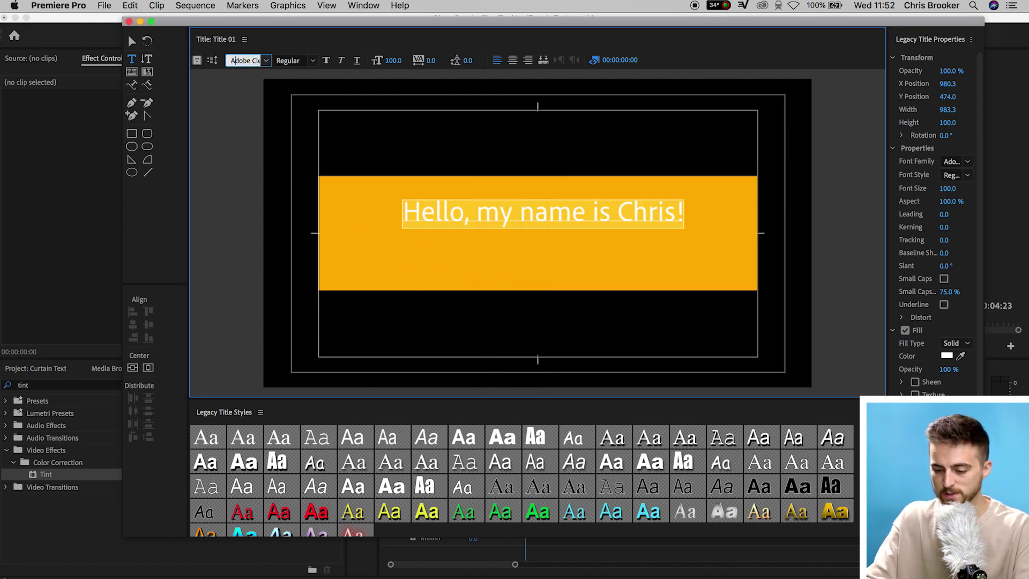
{"action": "type", "text": "Avenir"}
{"action": "key", "text": "Return"}
{"action": "left_click", "coordinate": [340, 62]}
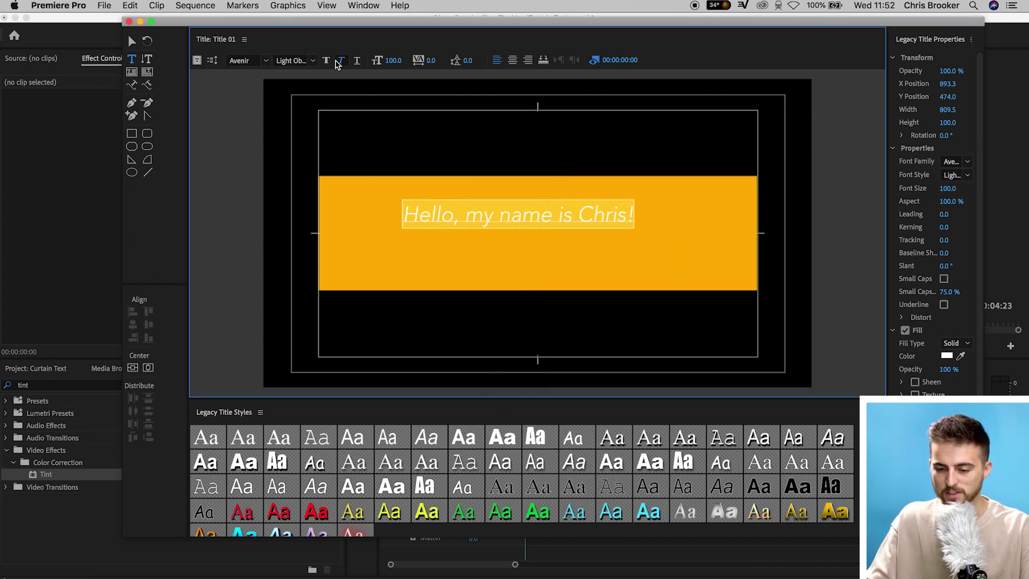
{"action": "left_click", "coordinate": [340, 61]}
{"action": "left_click", "coordinate": [326, 61]}
{"action": "left_click_drag", "start_coordinate": [391, 60], "coordinate": [422, 61]}
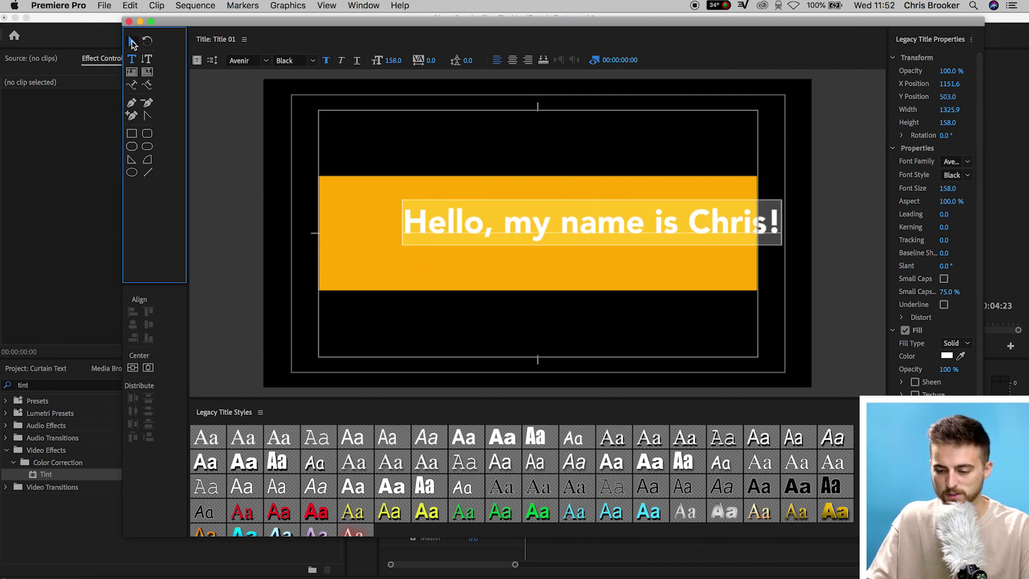
Centre the title horizontally and vertically over the orange bar
{"action": "left_click", "coordinate": [132, 43]}
{"action": "left_click_drag", "start_coordinate": [595, 226], "coordinate": [531, 234]}
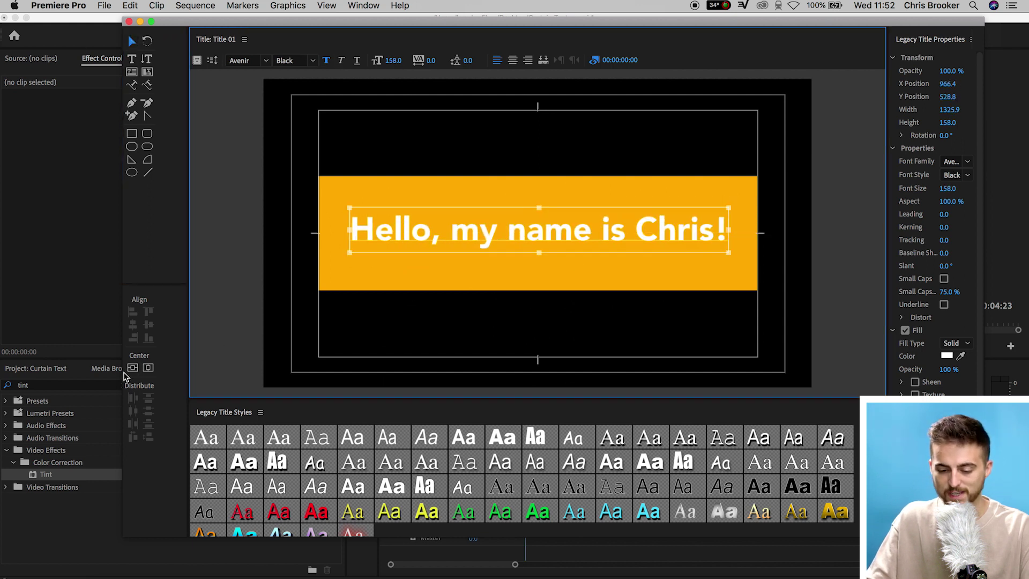
{"action": "left_click", "coordinate": [148, 367]}
{"action": "left_click", "coordinate": [132, 368]}
{"action": "left_click", "coordinate": [417, 316]}
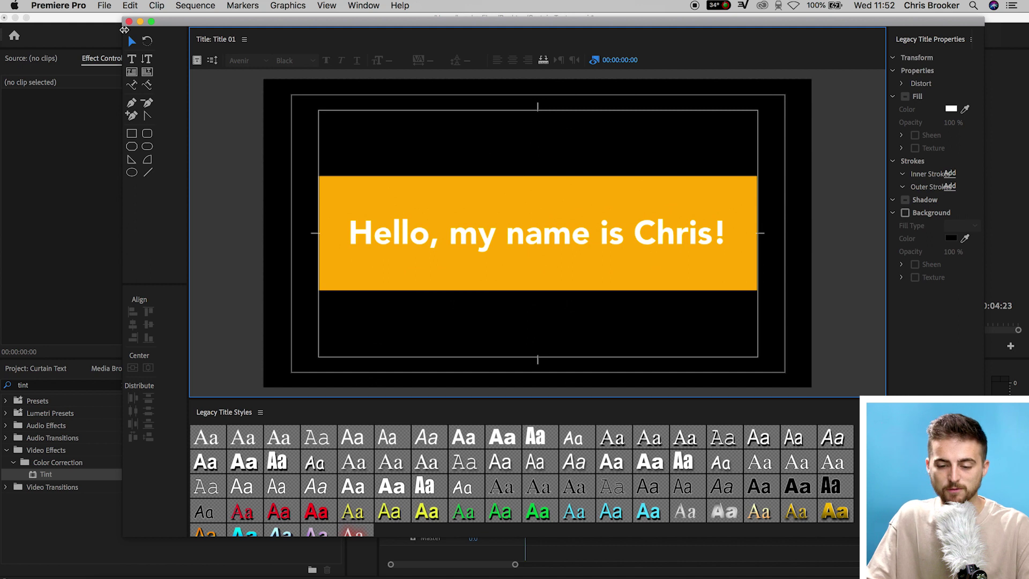
Close the title editor and add Title 01 to V1 after Black Video
{"action": "left_click", "coordinate": [129, 22]}
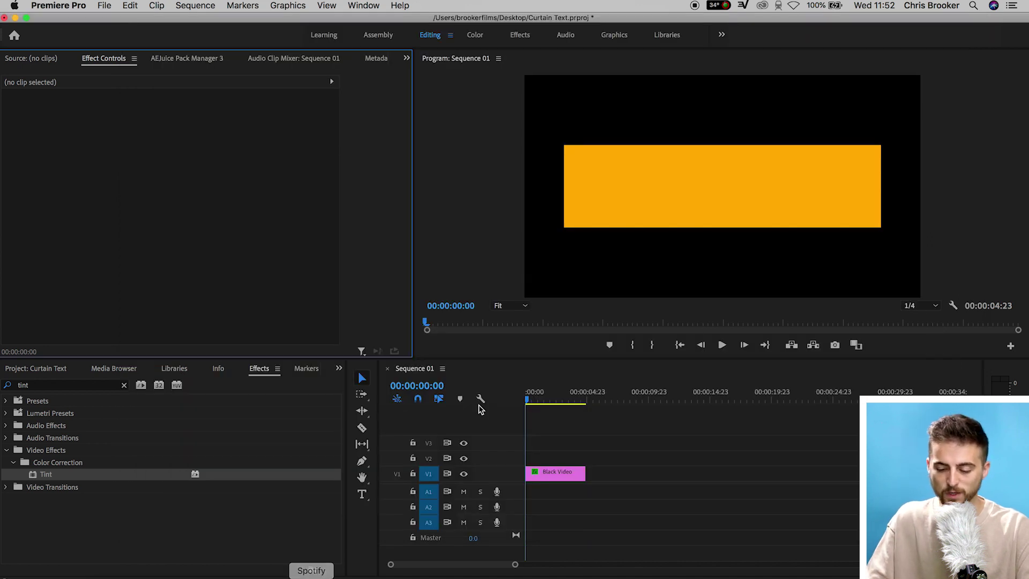
{"action": "left_click", "coordinate": [339, 368]}
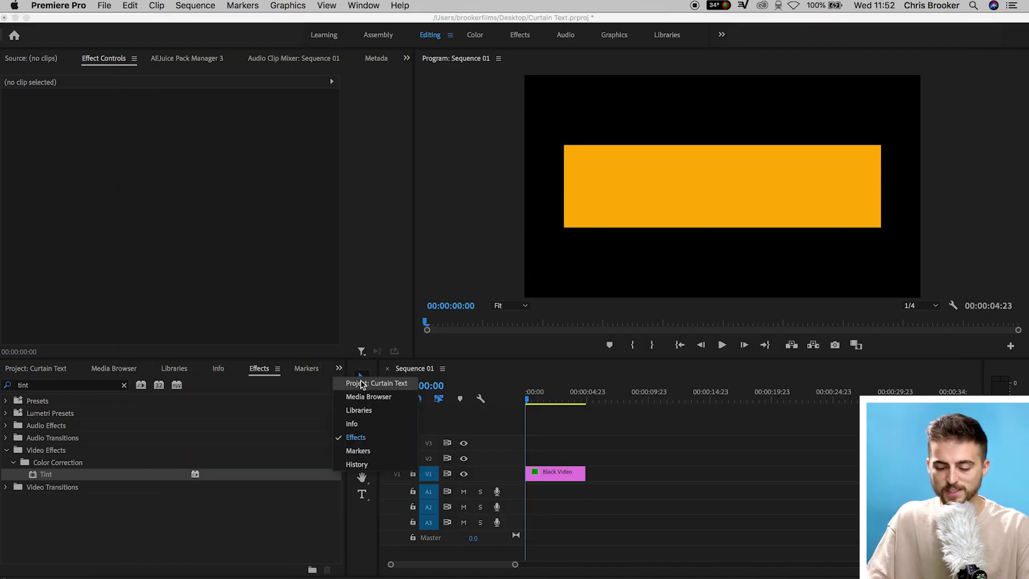
{"action": "left_click", "coordinate": [362, 384]}
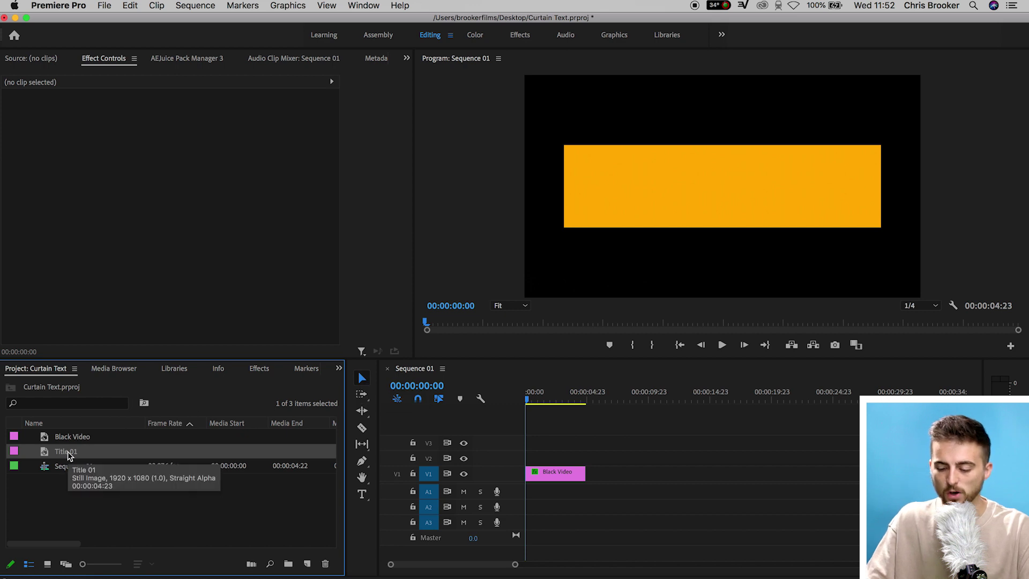
{"action": "left_click_drag", "start_coordinate": [69, 456], "coordinate": [624, 486]}
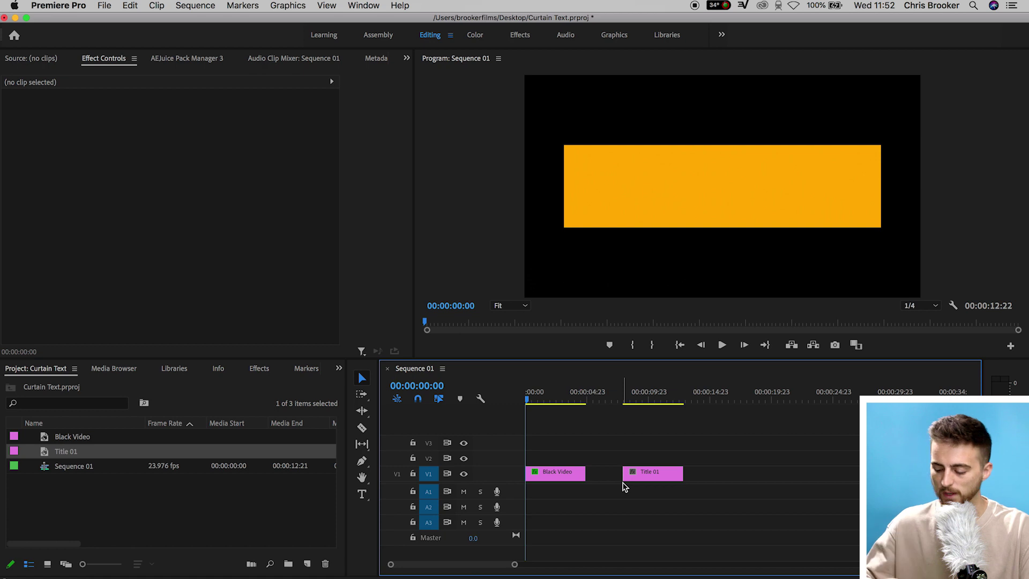
Move Black Video up to V2 and extend Title 01 back to the sequence start
{"action": "key", "text": "equal"}
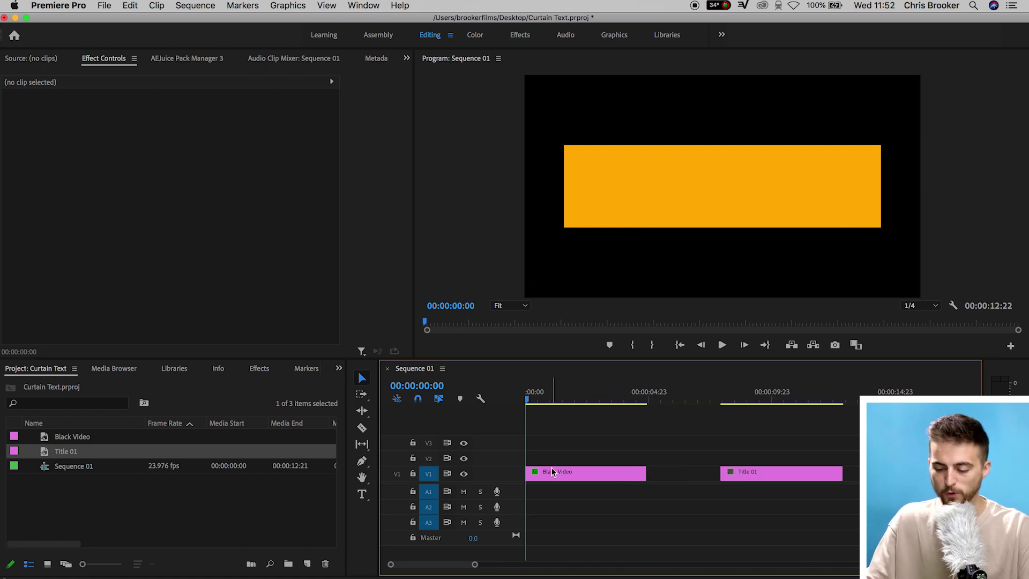
{"action": "left_click", "coordinate": [570, 472]}
{"action": "left_click_drag", "start_coordinate": [570, 472], "coordinate": [604, 466]}
{"action": "left_click_drag", "start_coordinate": [721, 474], "coordinate": [490, 477]}
{"action": "left_click", "coordinate": [606, 482]}
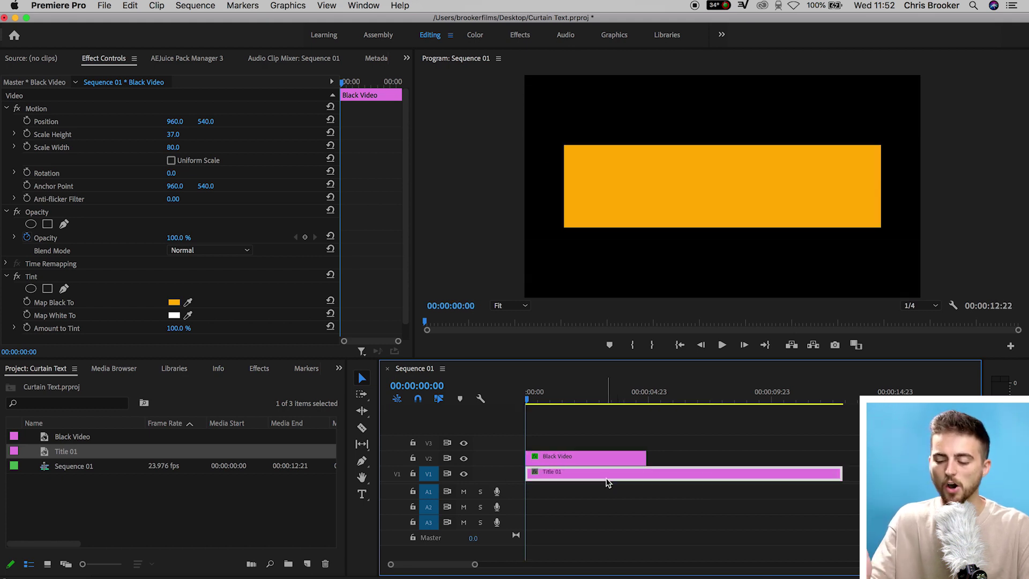
{"action": "left_click", "coordinate": [571, 462]}
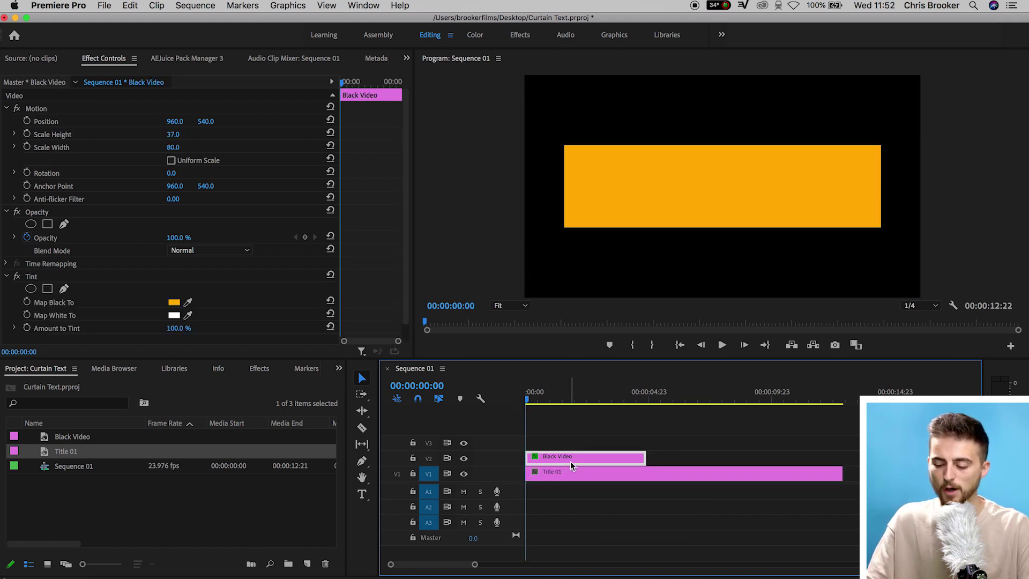
{"action": "left_click_drag", "start_coordinate": [560, 408], "coordinate": [515, 409]}
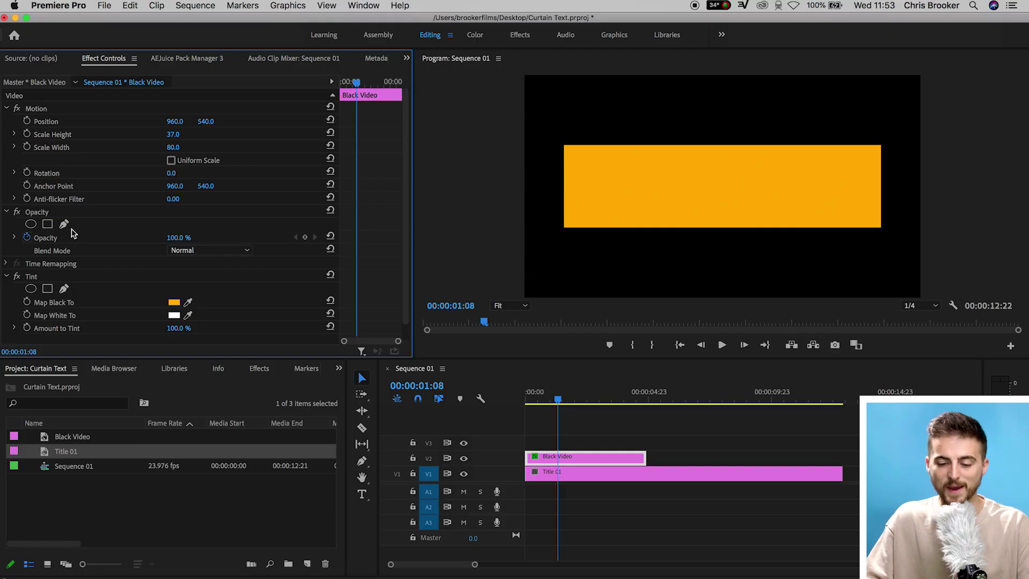
Draw a four-point Opacity pen mask around the bar and keyframe Mask Path at 00:00:01:08
{"action": "left_click", "coordinate": [38, 213]}
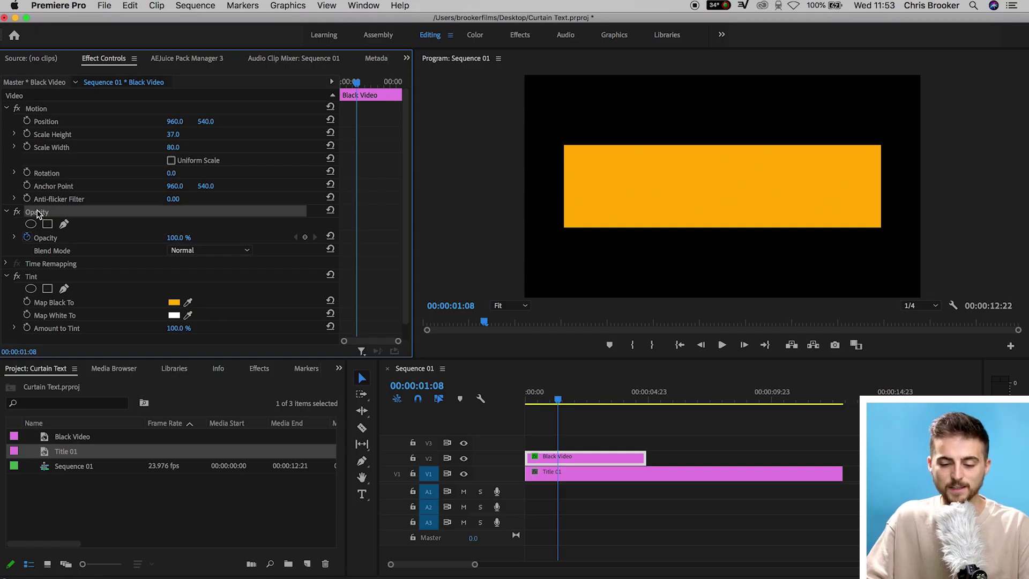
{"action": "left_click", "coordinate": [64, 225]}
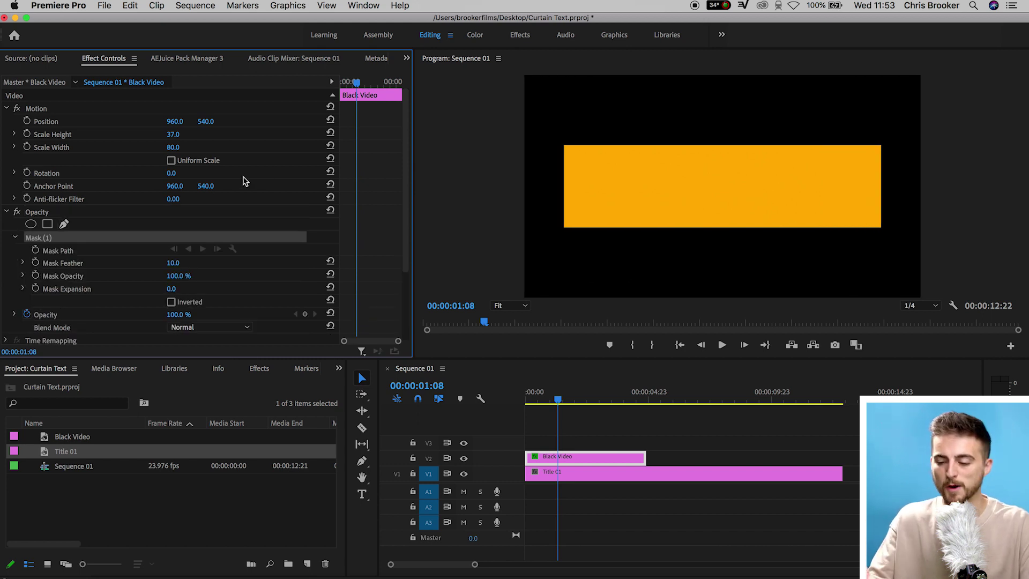
{"action": "left_click", "coordinate": [543, 116]}
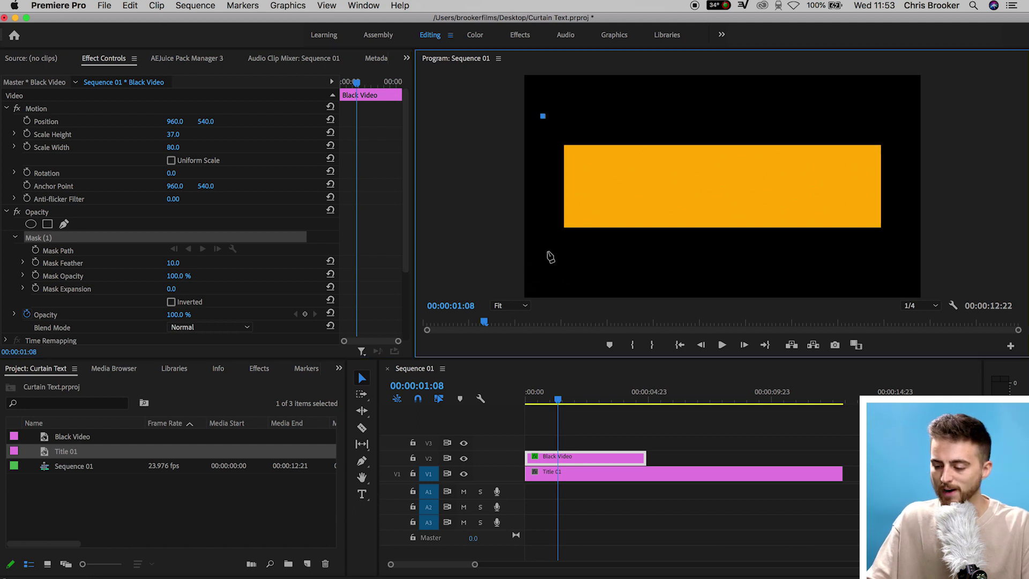
{"action": "left_click", "coordinate": [547, 250]}
{"action": "left_click", "coordinate": [906, 254]}
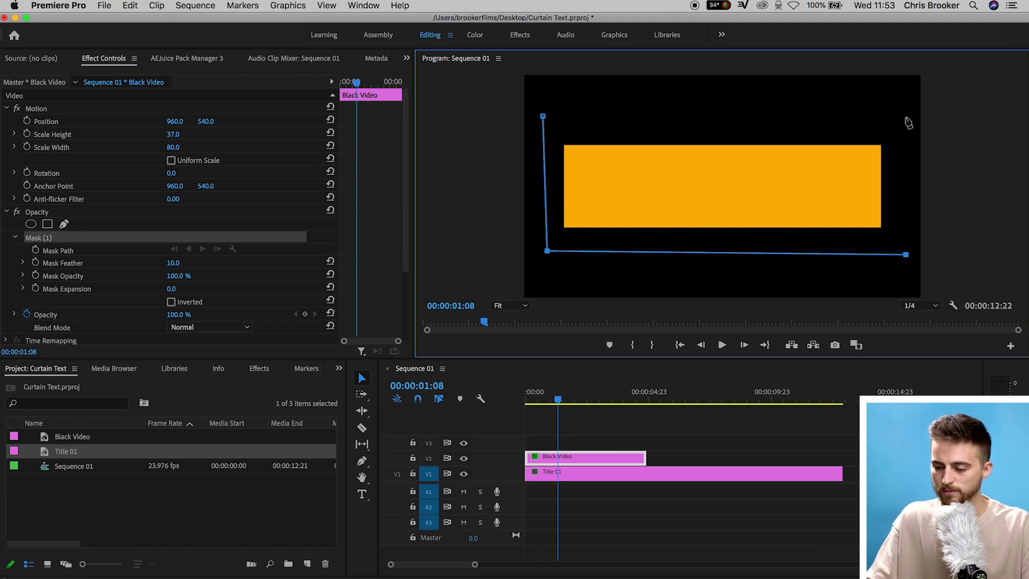
{"action": "left_click", "coordinate": [905, 121]}
{"action": "left_click", "coordinate": [542, 117]}
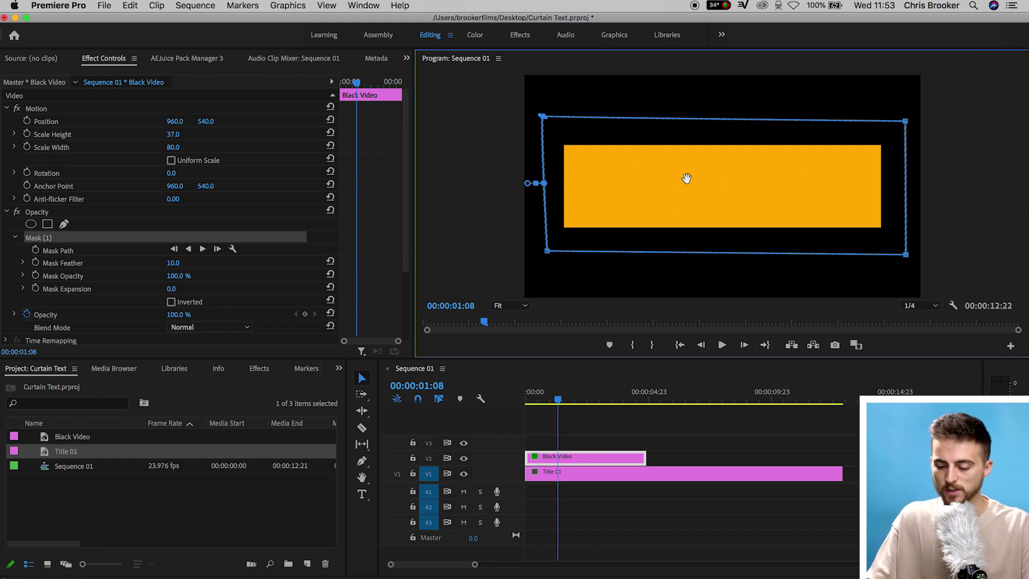
{"action": "left_click", "coordinate": [35, 251]}
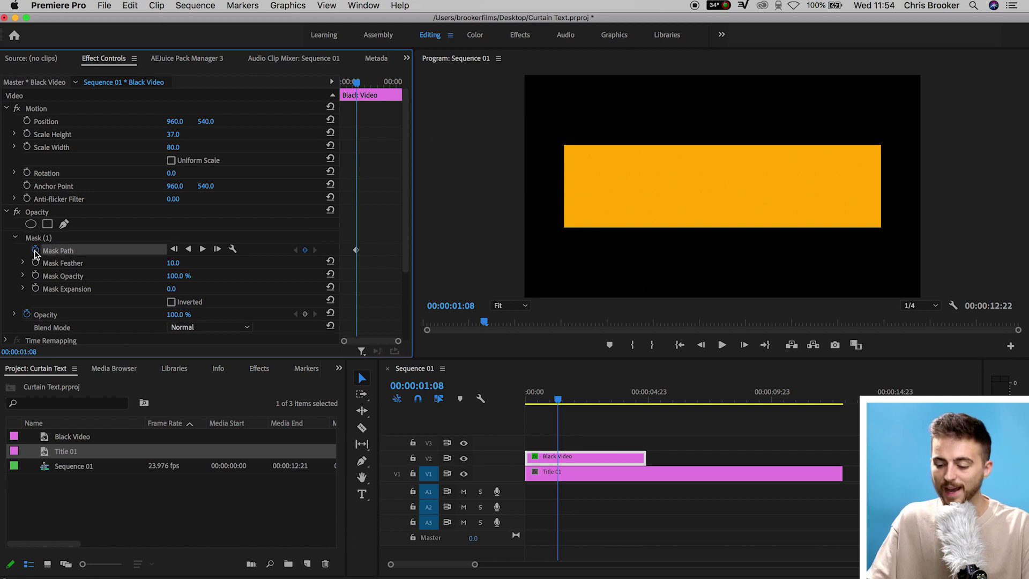
At 00:00:00:00, collapse the mask's right side into a thin left-edge sliver and preview
{"action": "left_click_drag", "start_coordinate": [556, 403], "coordinate": [517, 403]}
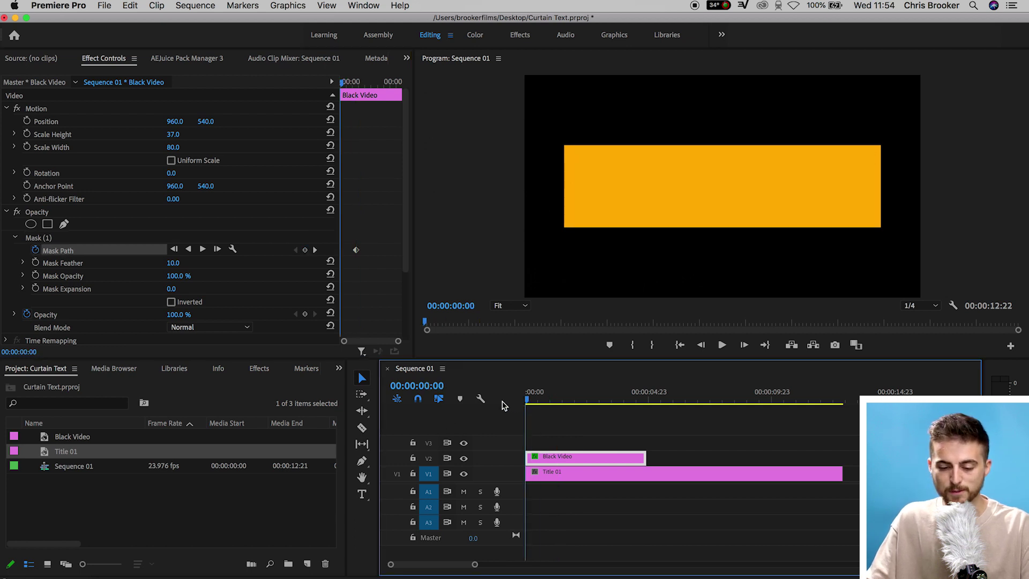
{"action": "left_click", "coordinate": [46, 239]}
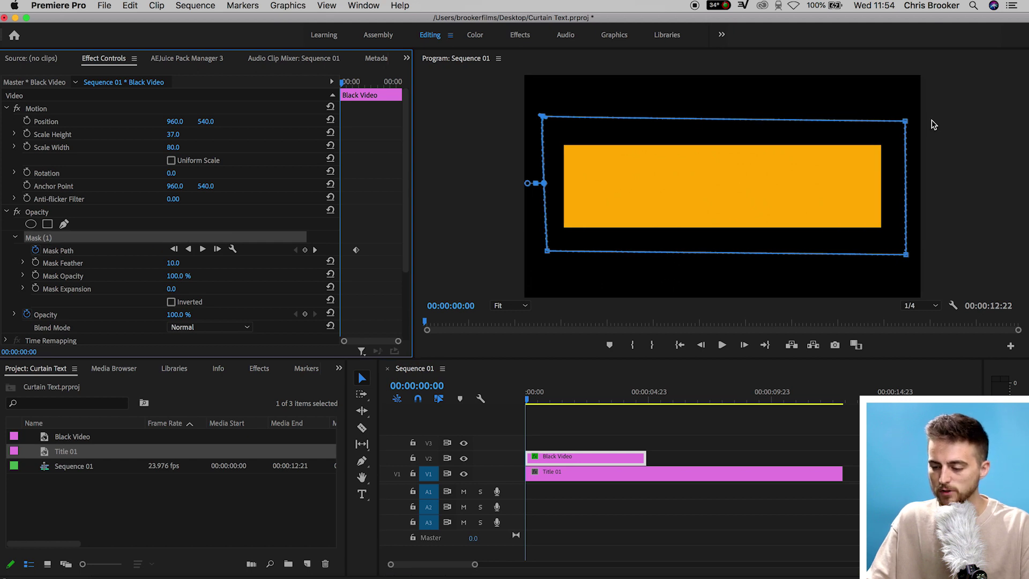
{"action": "left_click", "coordinate": [905, 123]}
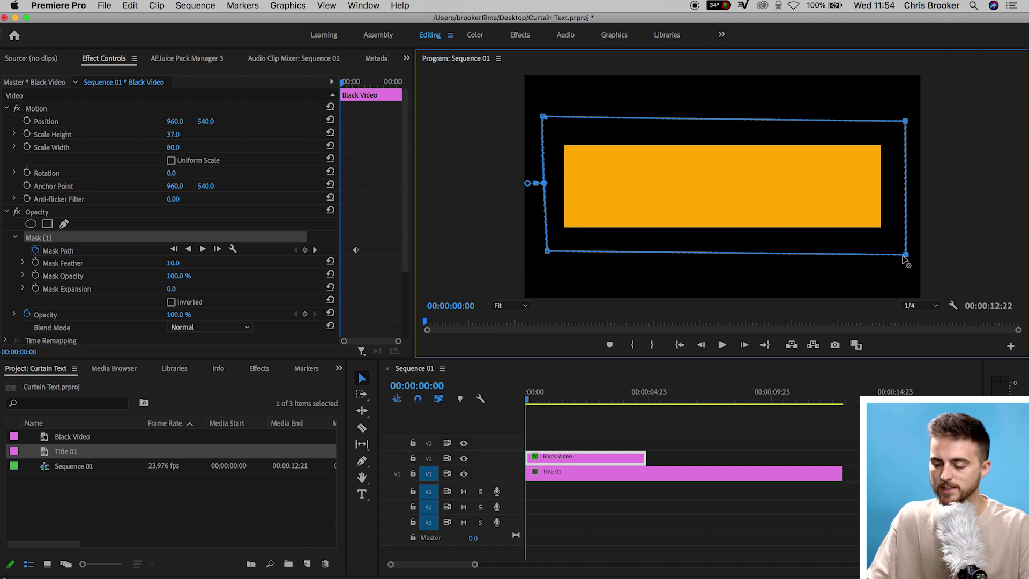
{"action": "left_click_drag", "start_coordinate": [905, 258], "coordinate": [646, 247]}
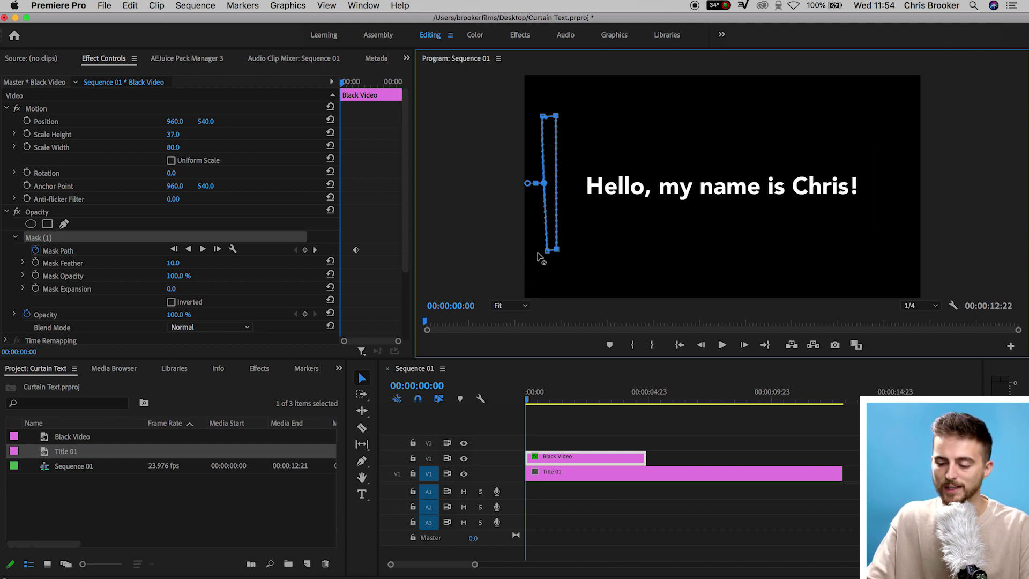
{"action": "left_click_drag", "start_coordinate": [538, 257], "coordinate": [550, 254]}
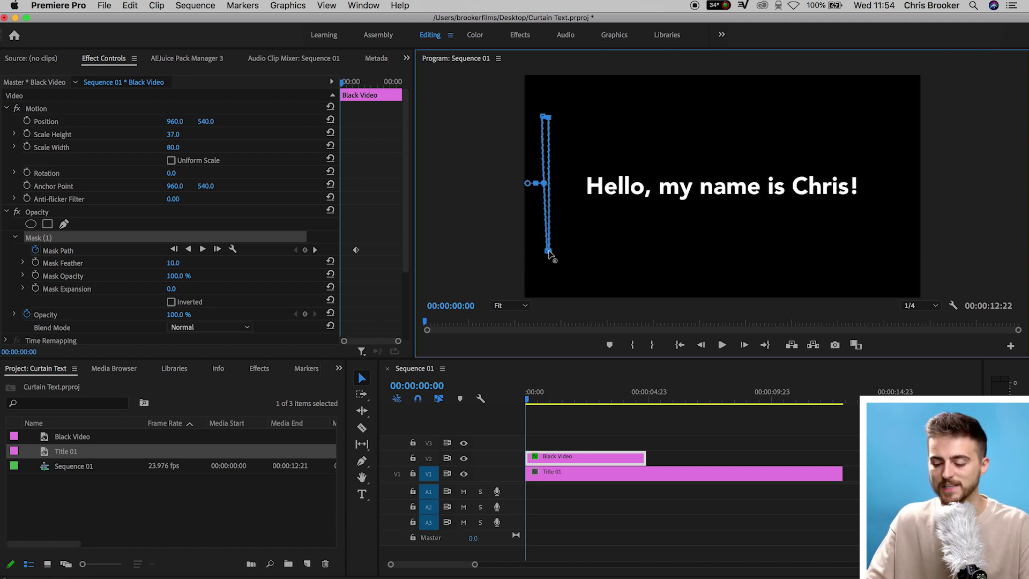
{"action": "left_click", "coordinate": [557, 424]}
{"action": "key", "text": "space"}
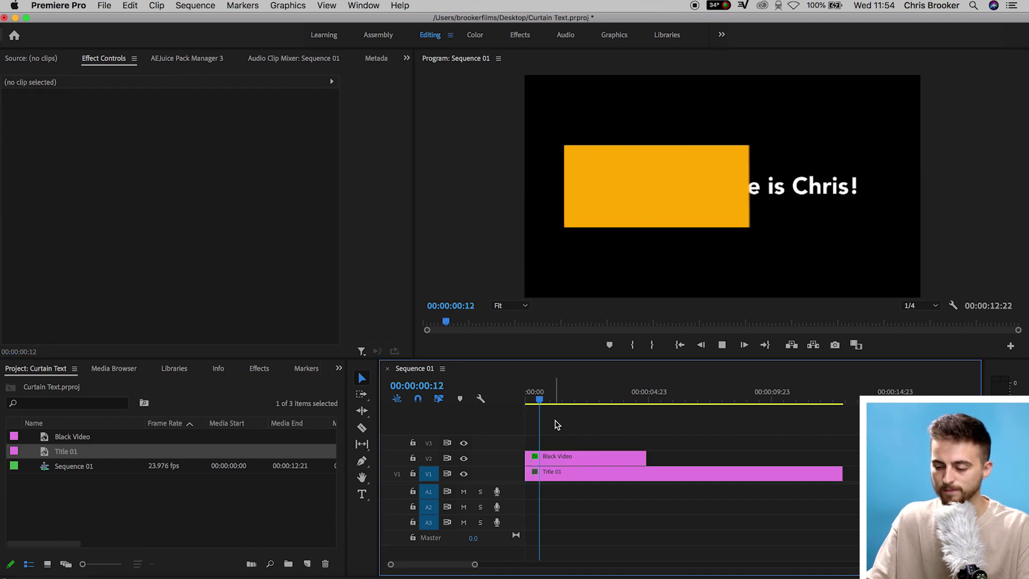
{"action": "key", "text": "space"}
{"action": "left_click", "coordinate": [539, 459]}
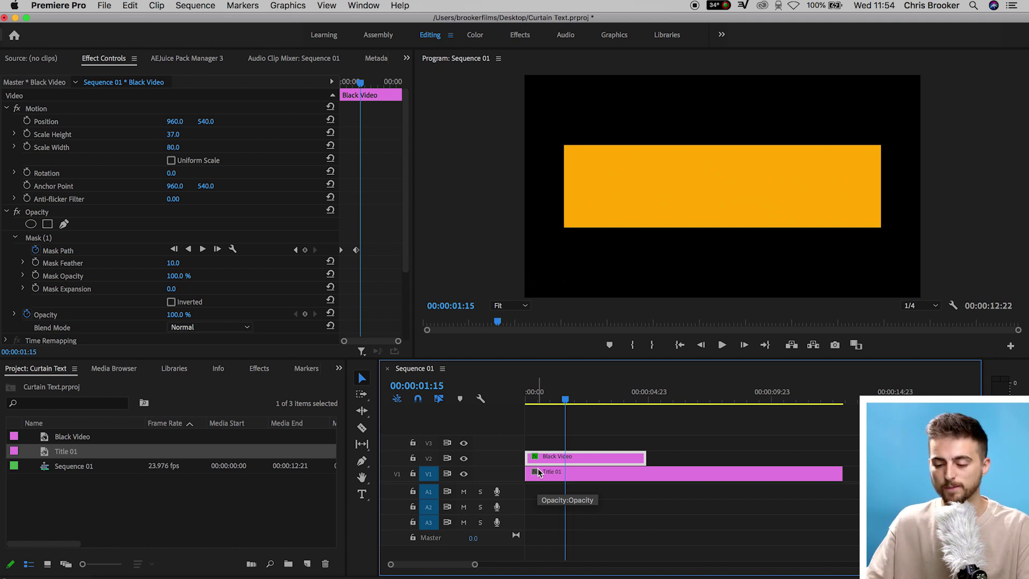
At 00:00:02:08, drag the mask's left vertices across to the right and preview
{"action": "left_click", "coordinate": [584, 399]}
{"action": "key", "text": "Left"}
{"action": "left_click", "coordinate": [44, 240]}
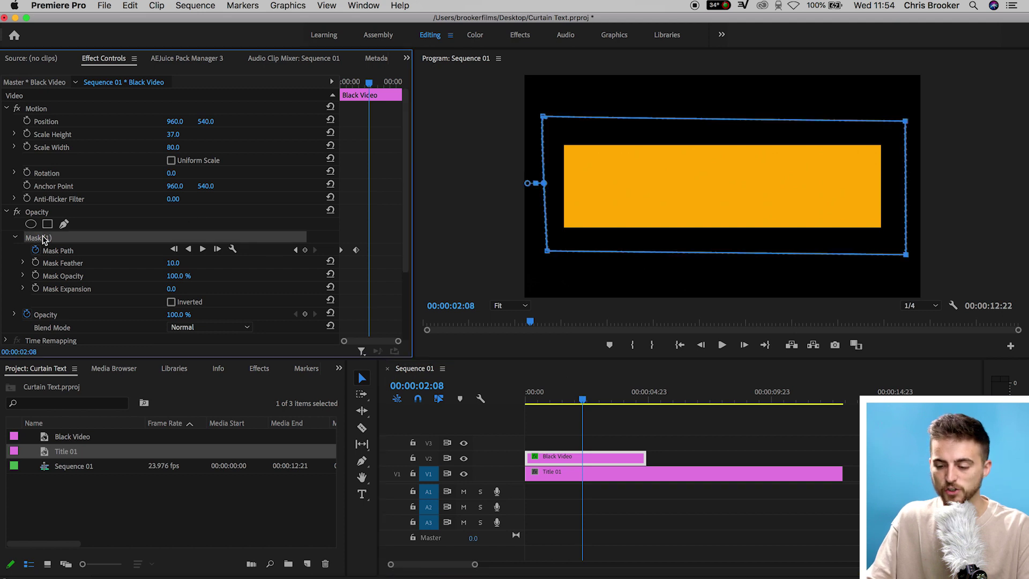
{"action": "left_click_drag", "start_coordinate": [543, 118], "coordinate": [545, 116]}
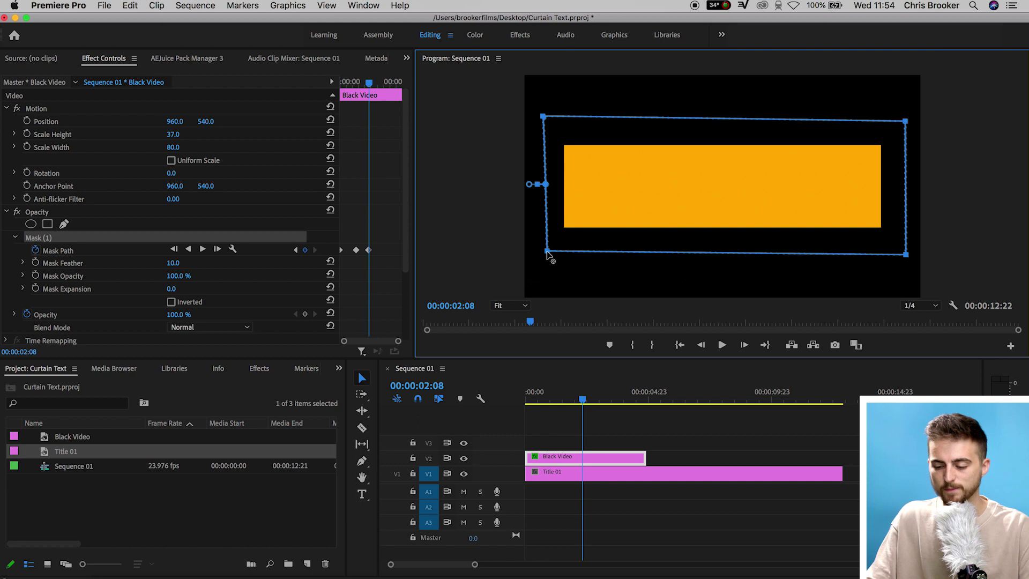
{"action": "left_click_drag", "start_coordinate": [643, 249], "coordinate": [867, 252]}
{"action": "key", "text": "space"}
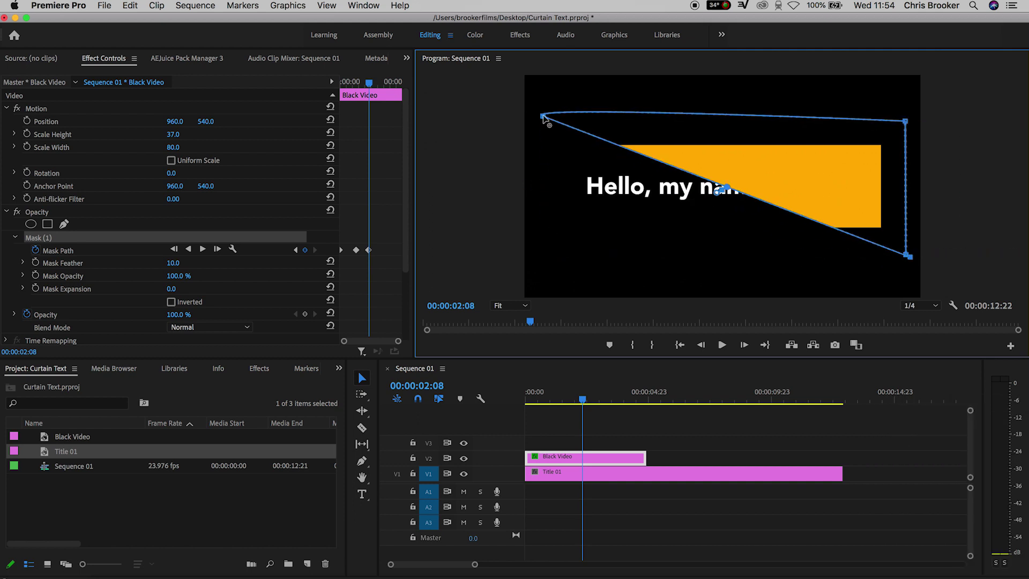
{"action": "left_click", "coordinate": [453, 417]}
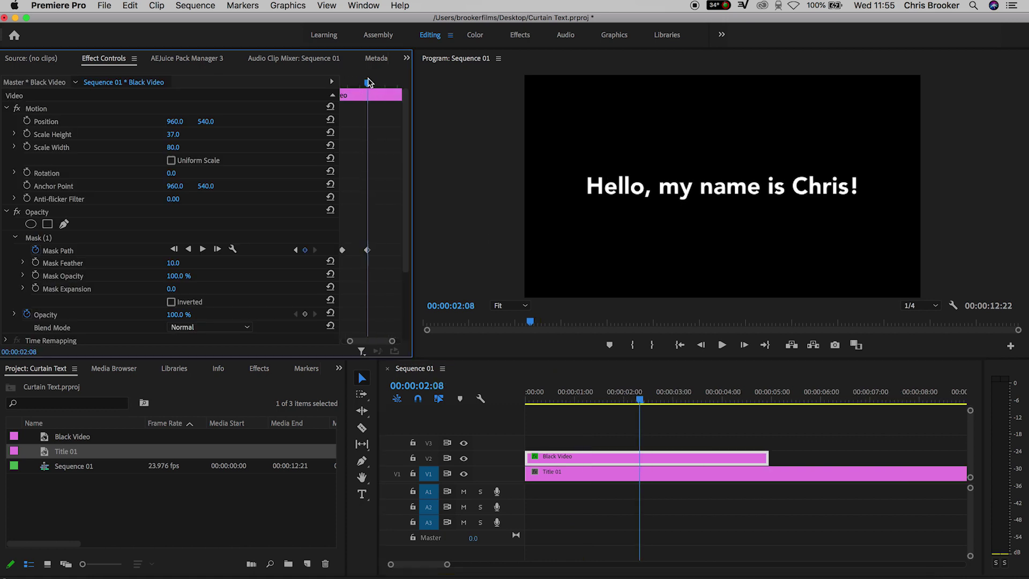
{"action": "left_click", "coordinate": [899, 115]}
Preview the current wipe from the start and reselect the Black Video clip
{"action": "left_click_drag", "start_coordinate": [417, 154], "coordinate": [495, 154]}
{"action": "key", "text": "Home"}
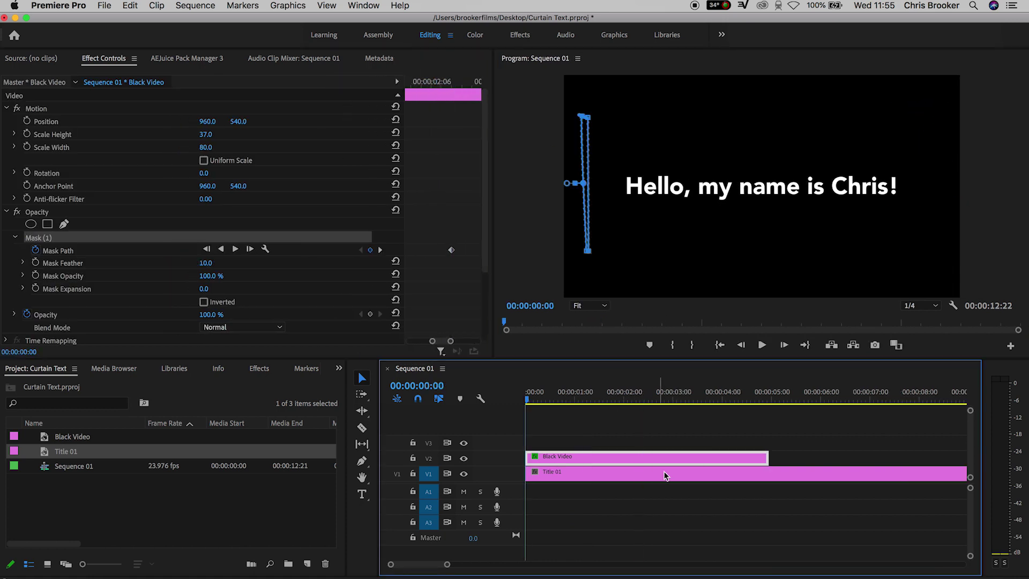
{"action": "left_click", "coordinate": [662, 443]}
{"action": "key", "text": "space"}
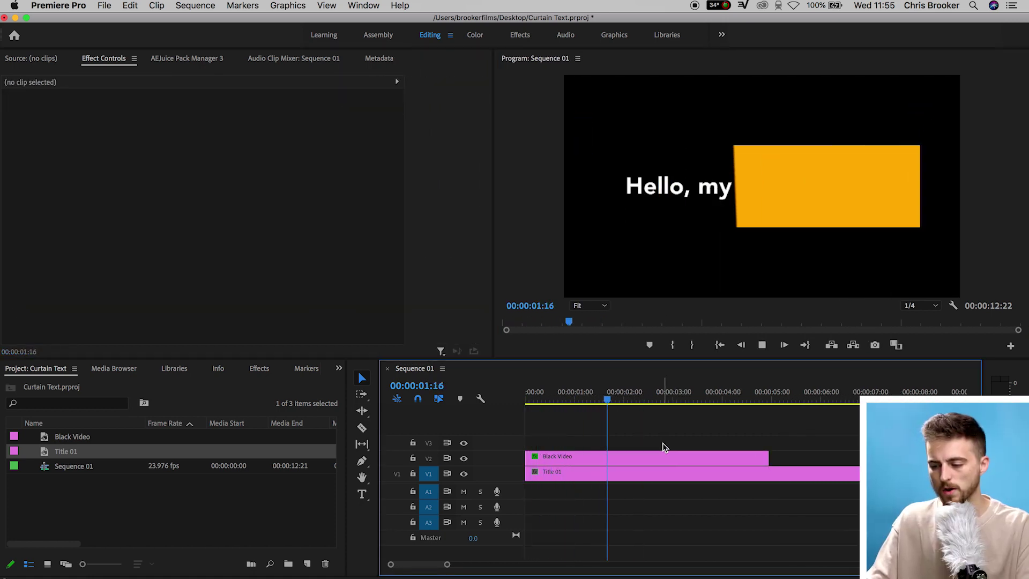
{"action": "key", "text": "space"}
{"action": "left_click", "coordinate": [600, 461]}
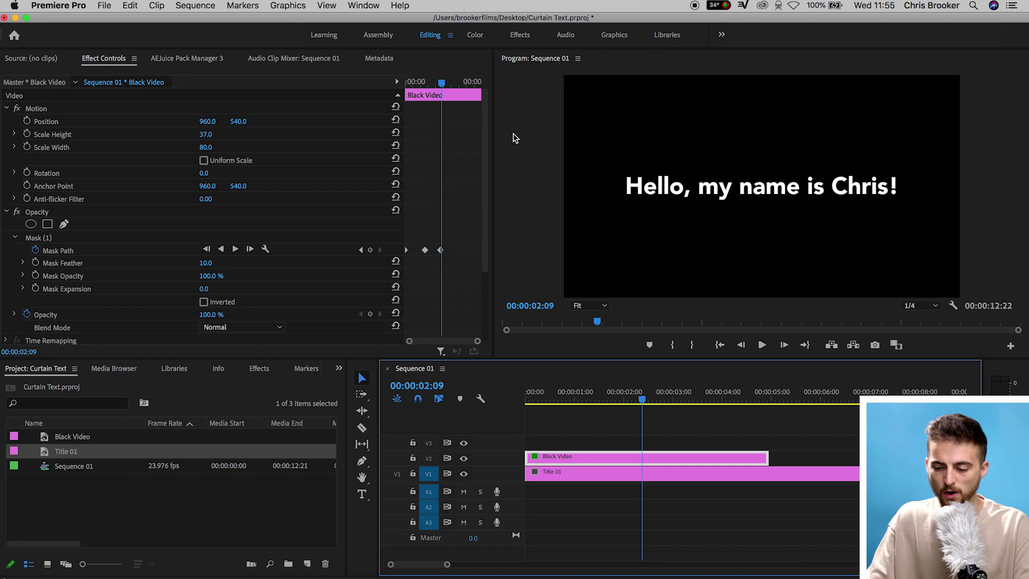
Move both Mask Path keyframes closer together and earlier, then preview the faster wipe
{"action": "left_click_drag", "start_coordinate": [493, 131], "coordinate": [537, 131]}
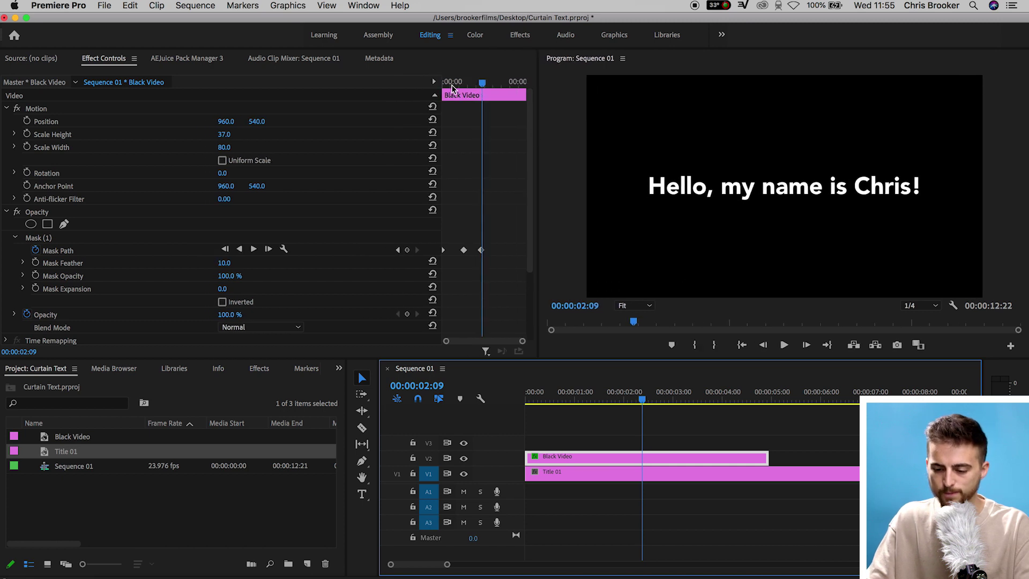
{"action": "key", "text": "Home"}
{"action": "key", "text": "="}
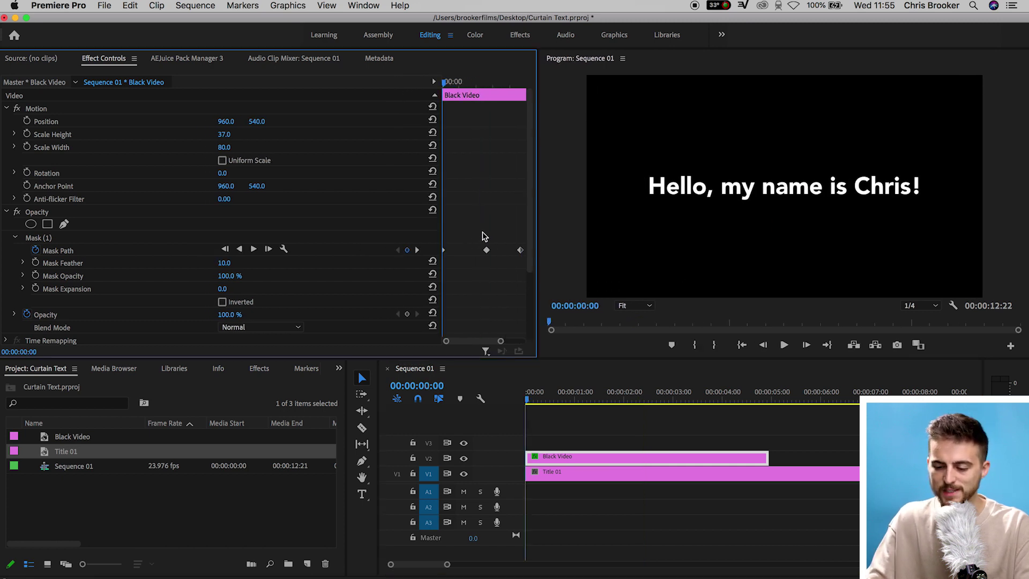
{"action": "mouse_move", "coordinate": [469, 242]}
{"action": "left_mouse_down"}
{"action": "mouse_move", "coordinate": [536, 264]}
{"action": "mouse_move", "coordinate": [465, 256]}
{"action": "mouse_move", "coordinate": [486, 252]}
{"action": "left_mouse_up"}
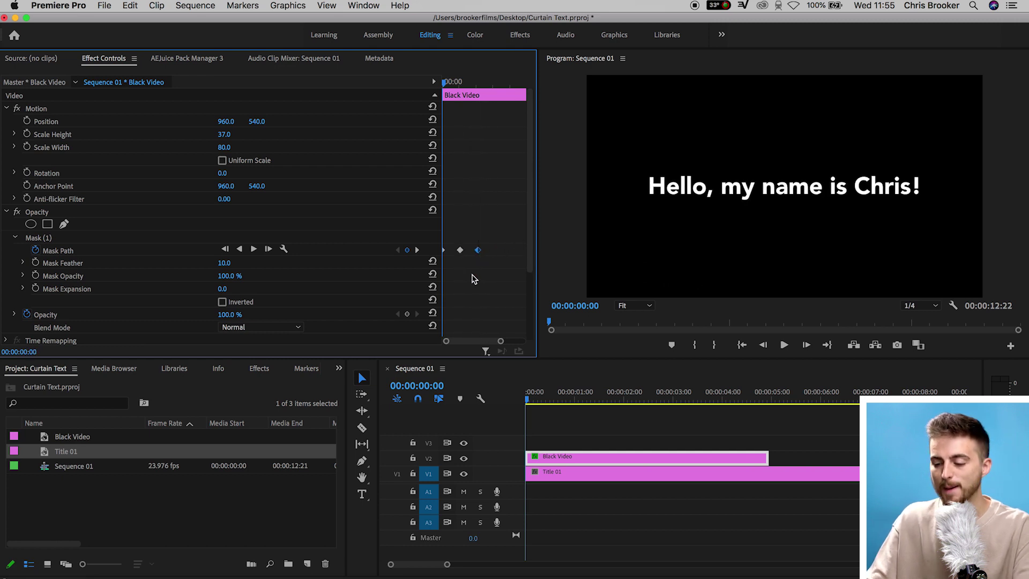
{"action": "key", "text": "space"}
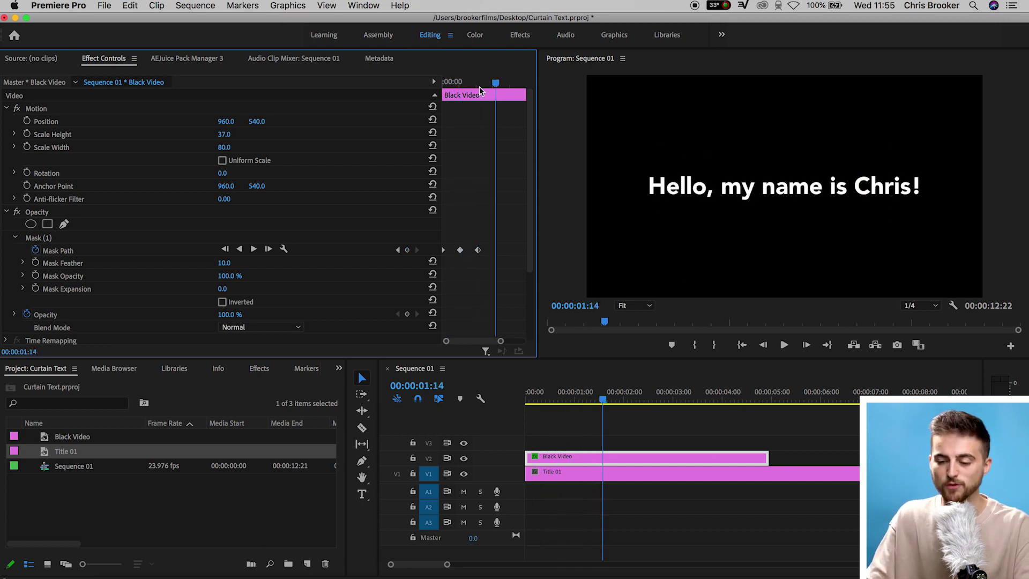
{"action": "left_click_drag", "start_coordinate": [479, 86], "coordinate": [351, 87]}
{"action": "key", "text": "space"}
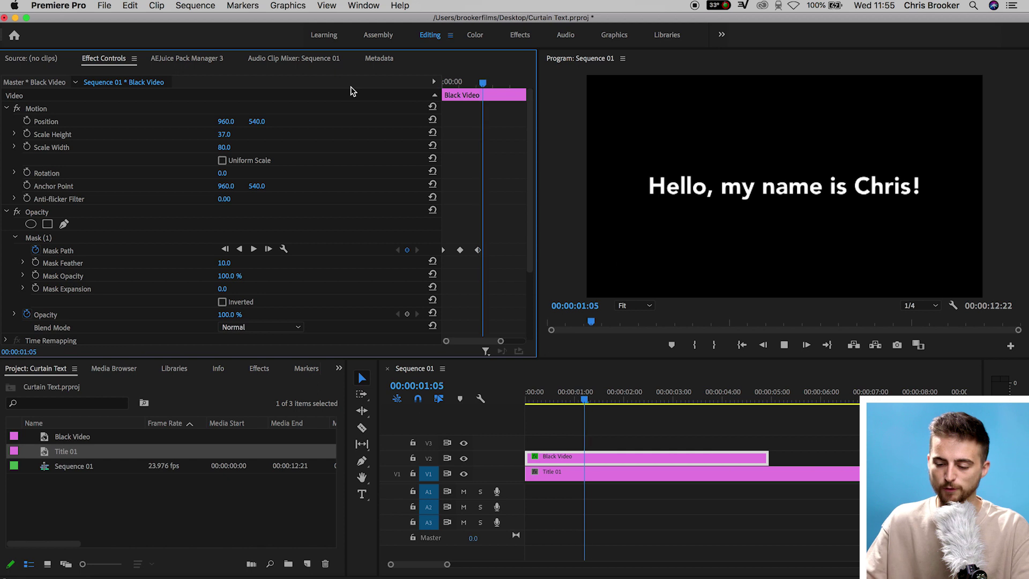
{"action": "key", "text": "space"}
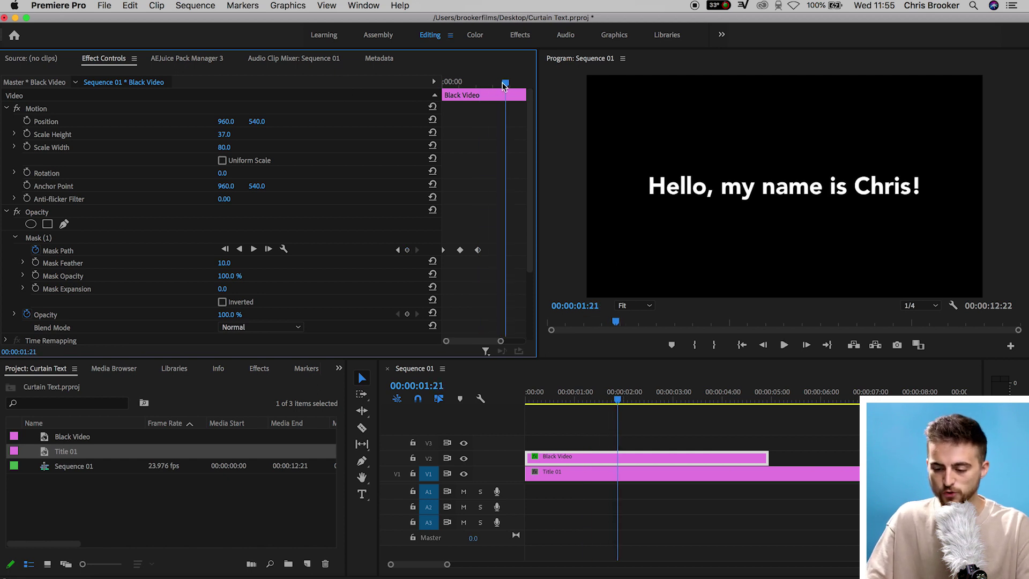
{"action": "left_click_drag", "start_coordinate": [503, 86], "coordinate": [458, 86]}
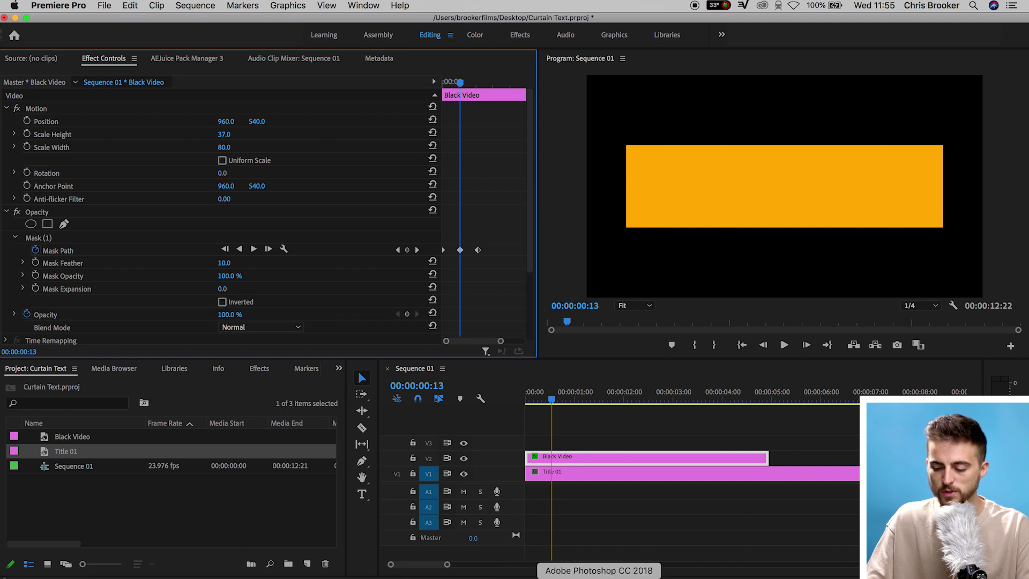
Split Title 01 at 00:00:00:13, delete the opening piece, and play back the entrance
{"action": "left_click", "coordinate": [579, 476]}
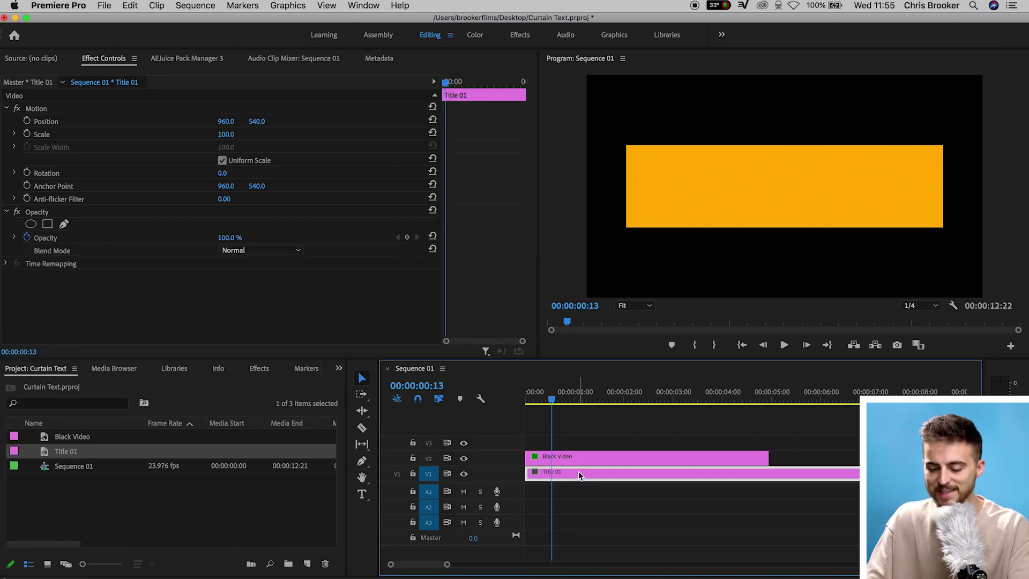
{"action": "key", "text": "c"}
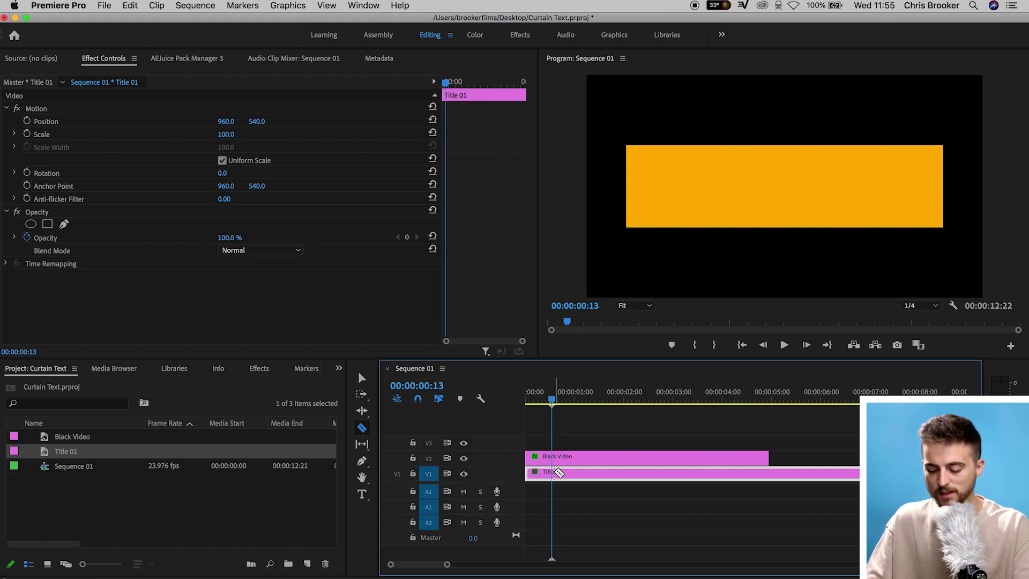
{"action": "left_click", "coordinate": [554, 473]}
{"action": "key", "text": "v"}
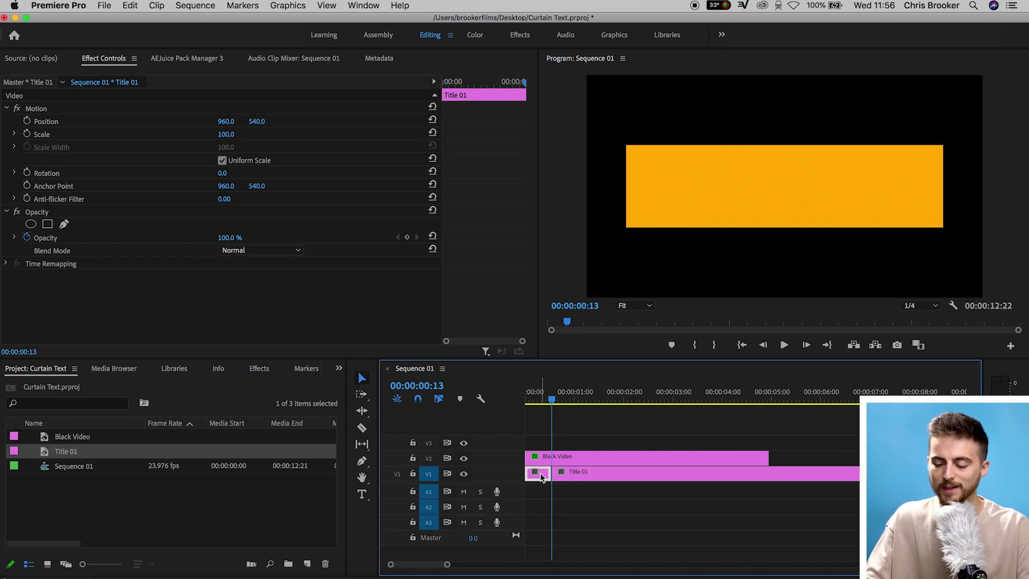
{"action": "key", "text": "Delete"}
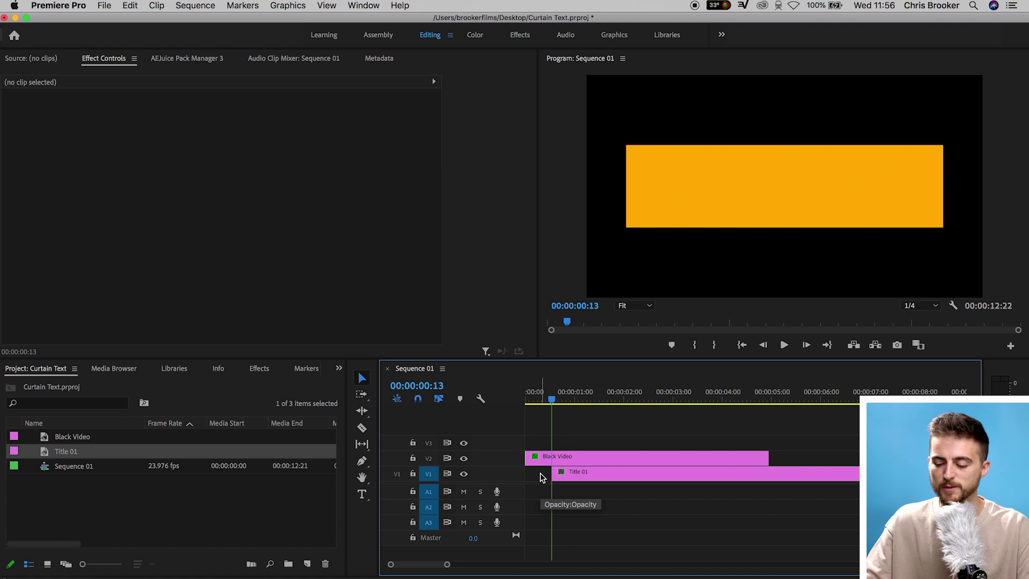
{"action": "key", "text": "Home"}
{"action": "key", "text": "space"}
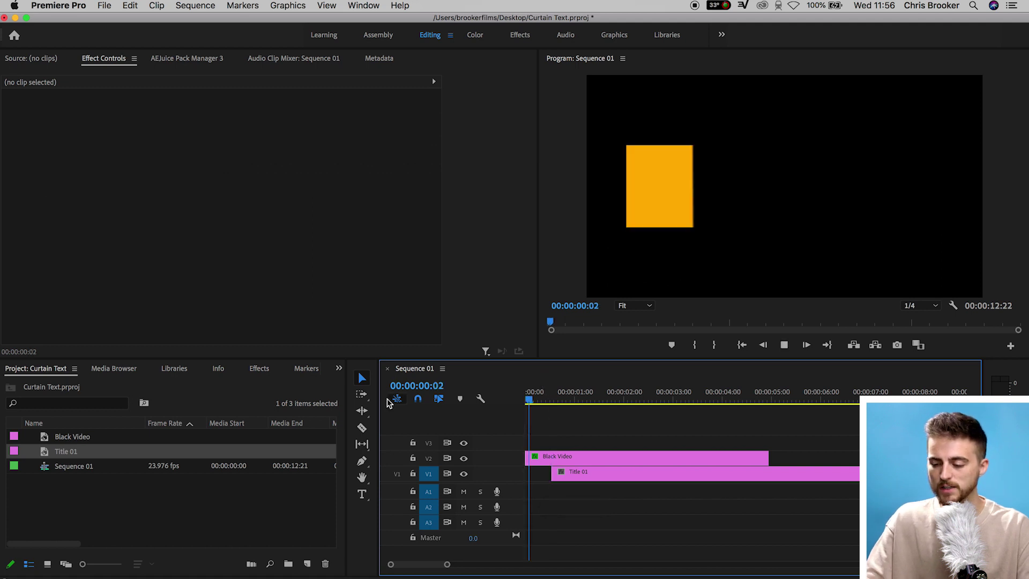
{"action": "key", "text": "space"}
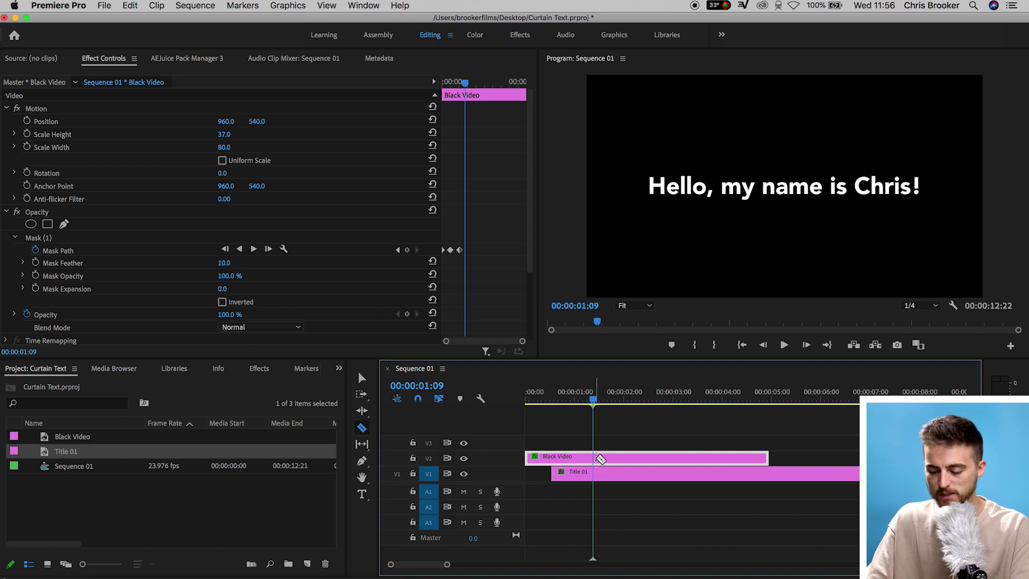
Cut Black Video at 1:09, delete the leftover piece, and replay the entrance
{"action": "left_click", "coordinate": [594, 458]}
{"action": "key", "text": "v"}
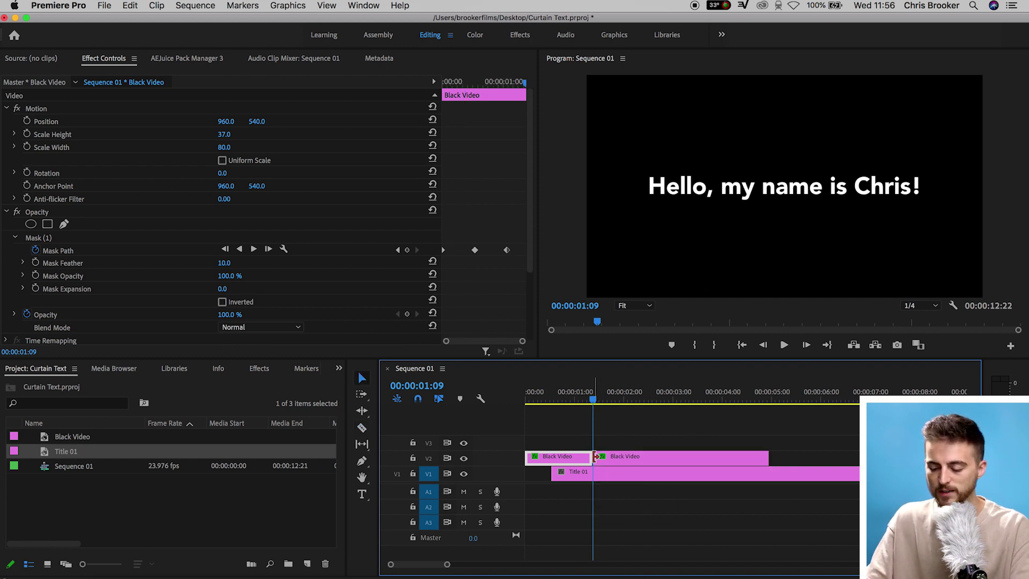
{"action": "left_click", "coordinate": [617, 456]}
{"action": "key", "text": "Delete"}
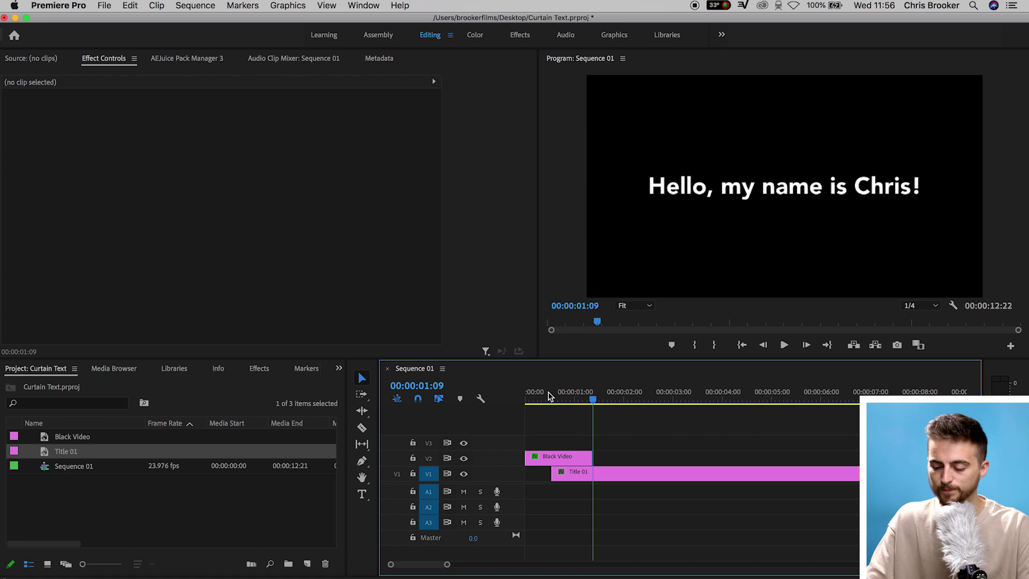
{"action": "key", "text": "Home"}
{"action": "key", "text": "space"}
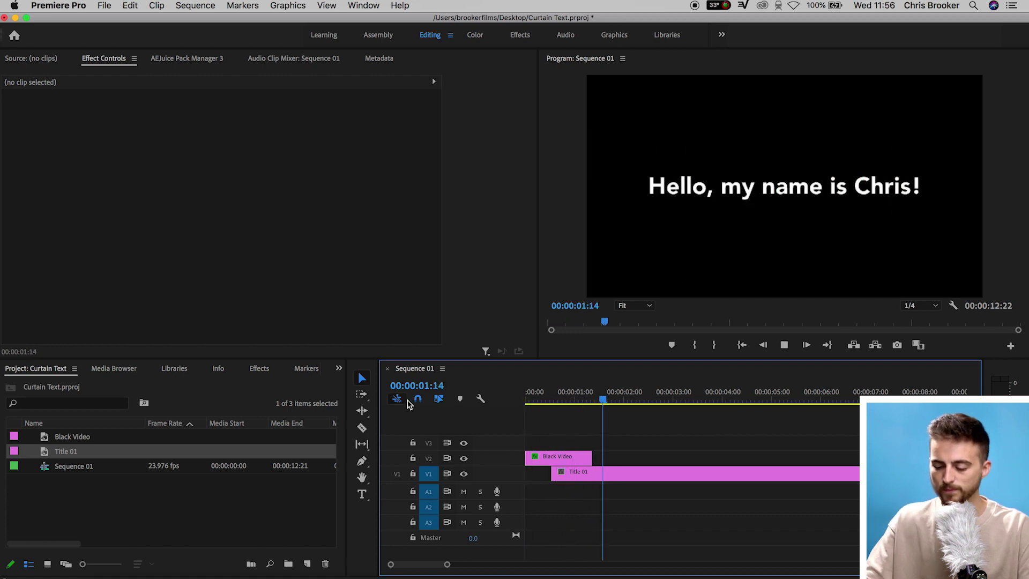
{"action": "key", "text": "space"}
Paste a copy of the short Black Video bar onto V2 over the title's end
{"action": "left_click", "coordinate": [555, 458]}
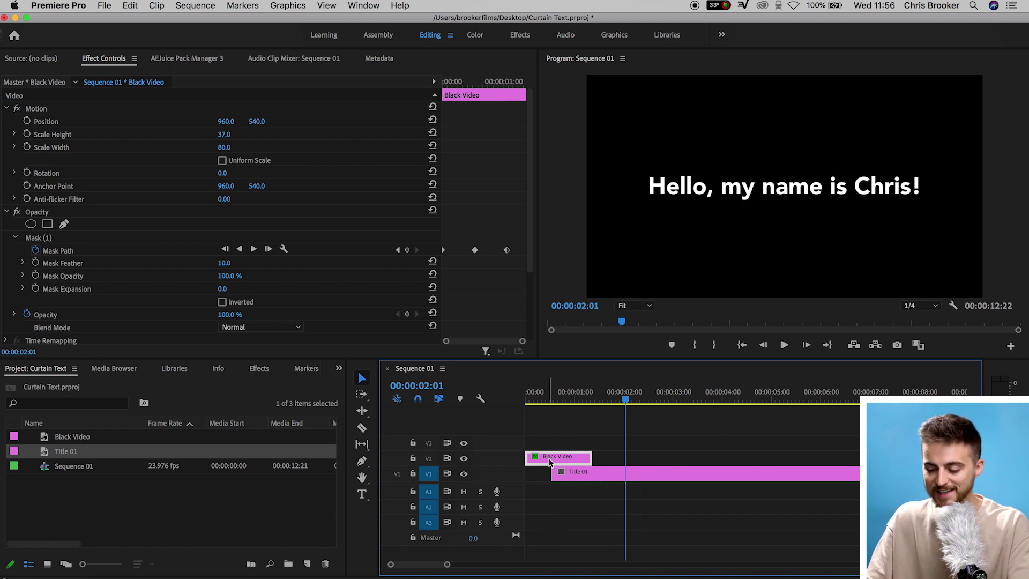
{"action": "key", "text": "minus"}
{"action": "key", "text": "minus"}
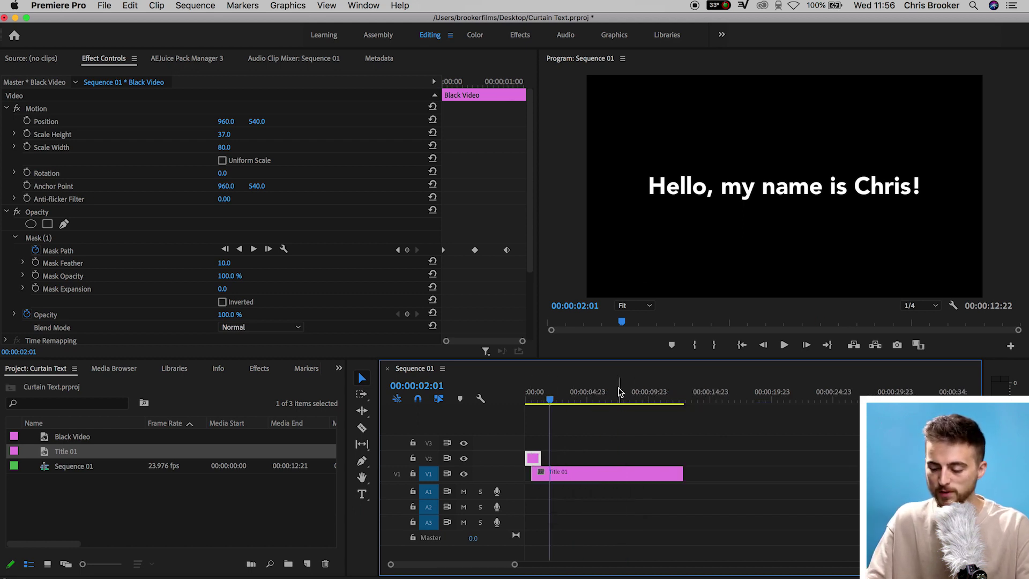
{"action": "left_click", "coordinate": [717, 401]}
{"action": "left_click", "coordinate": [734, 400]}
{"action": "key", "text": "super+v"}
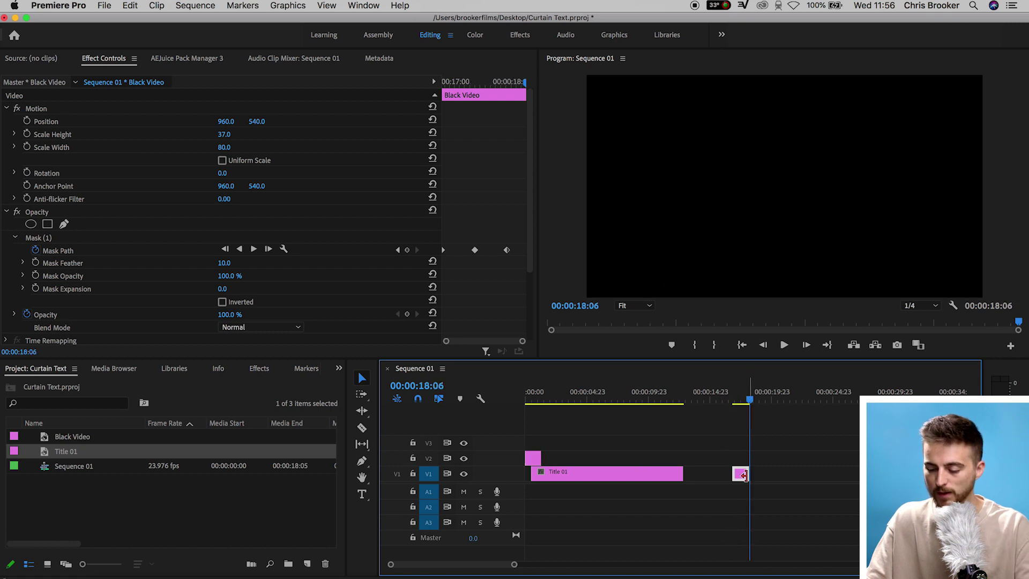
{"action": "left_click_drag", "start_coordinate": [741, 473], "coordinate": [671, 457]}
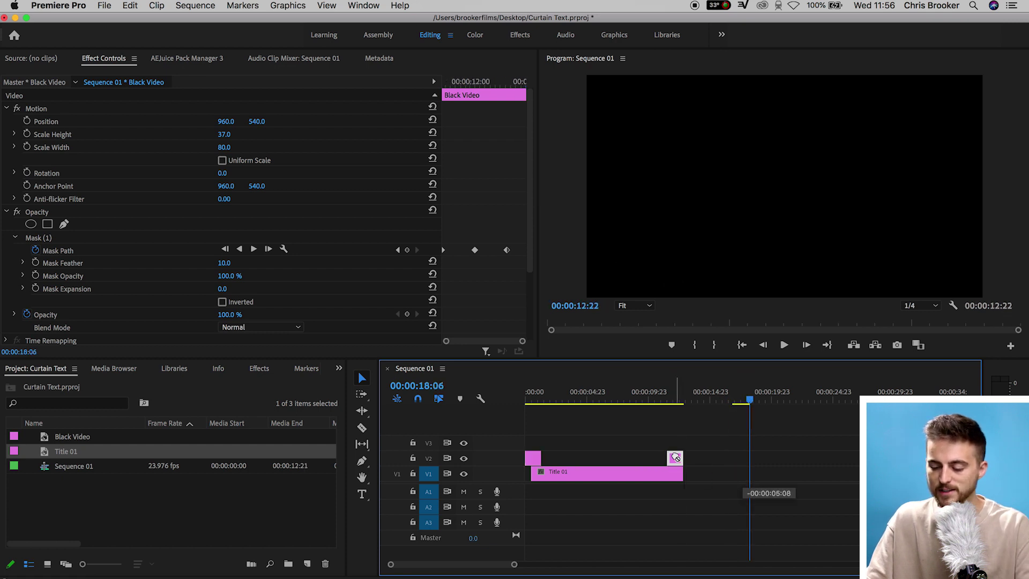
{"action": "left_click", "coordinate": [677, 401]}
Split Title 01 at 00:00:12:01 and delete the tail after the cut
{"action": "key", "text": "equal"}
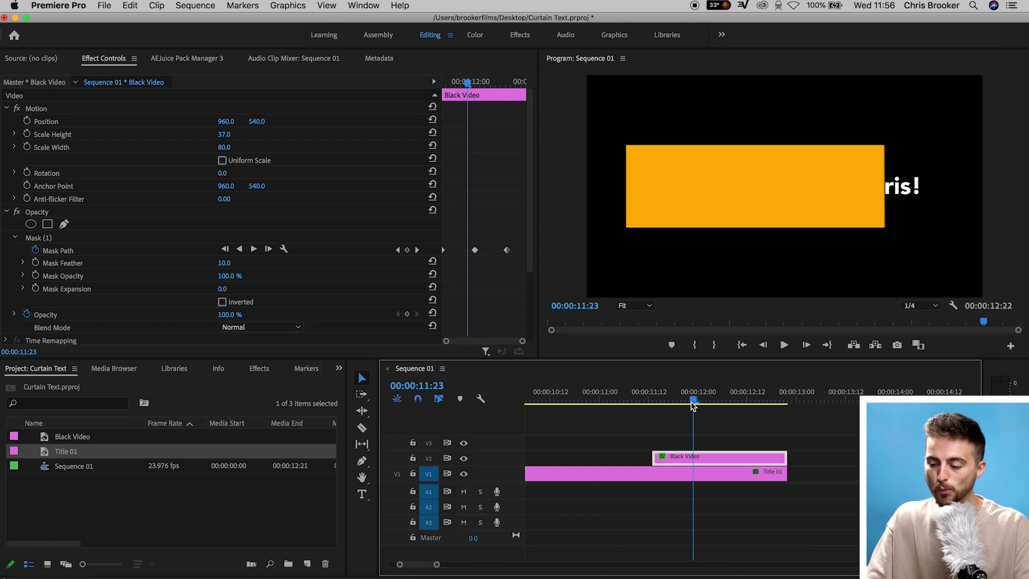
{"action": "left_click_drag", "start_coordinate": [693, 403], "coordinate": [702, 404]}
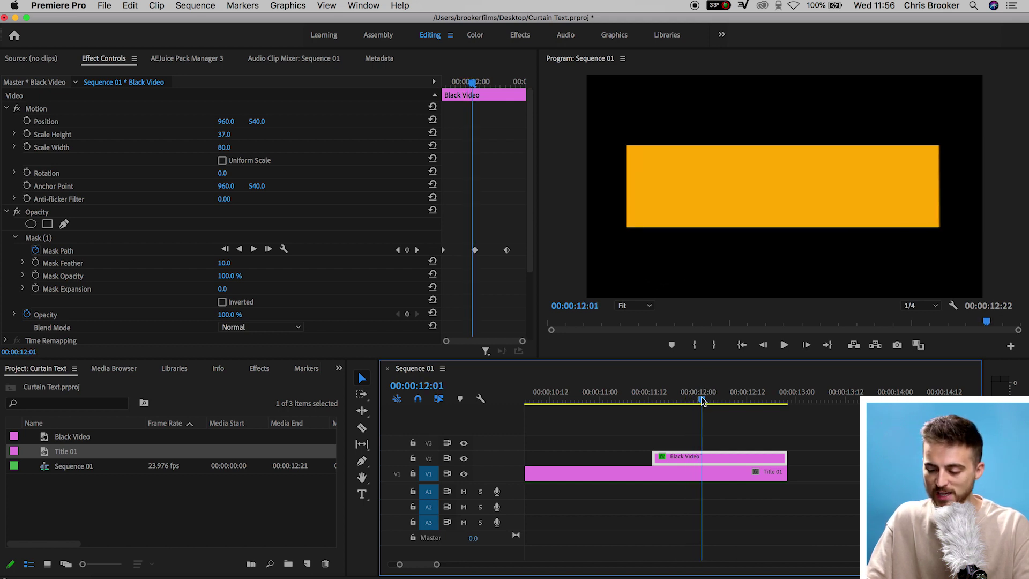
{"action": "left_click", "coordinate": [701, 472]}
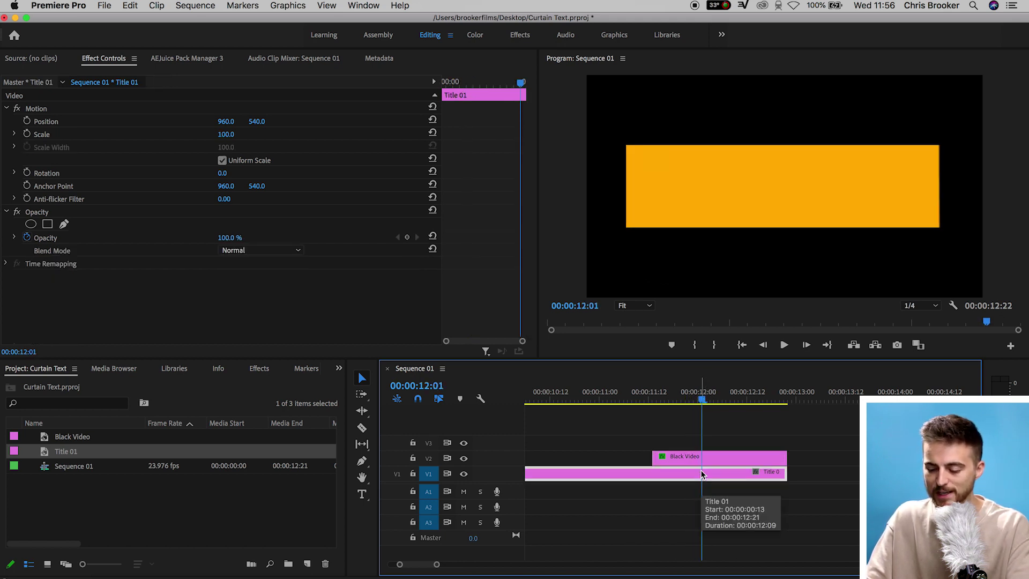
{"action": "key", "text": "c"}
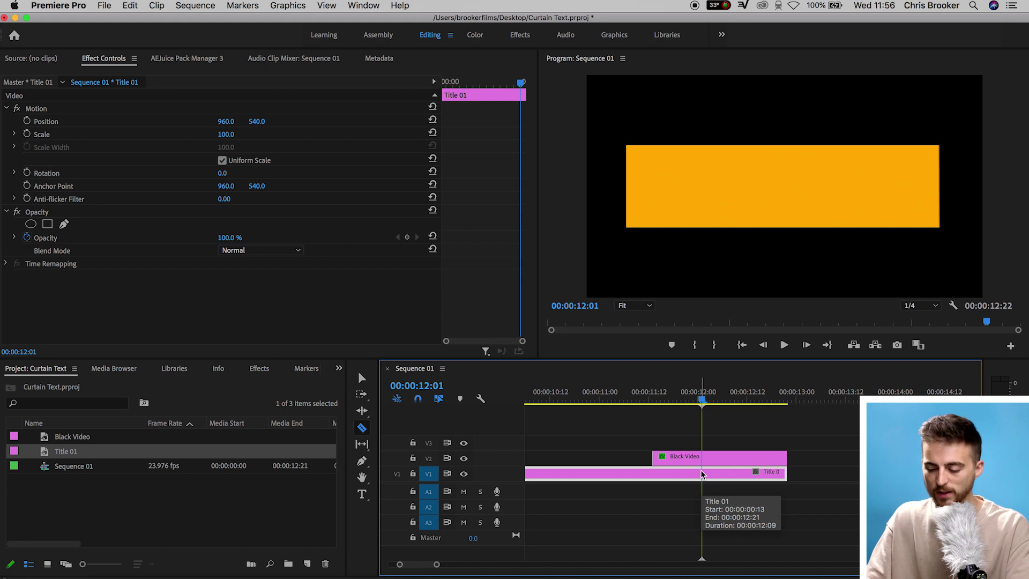
{"action": "left_click", "coordinate": [702, 473]}
{"action": "key", "text": "v"}
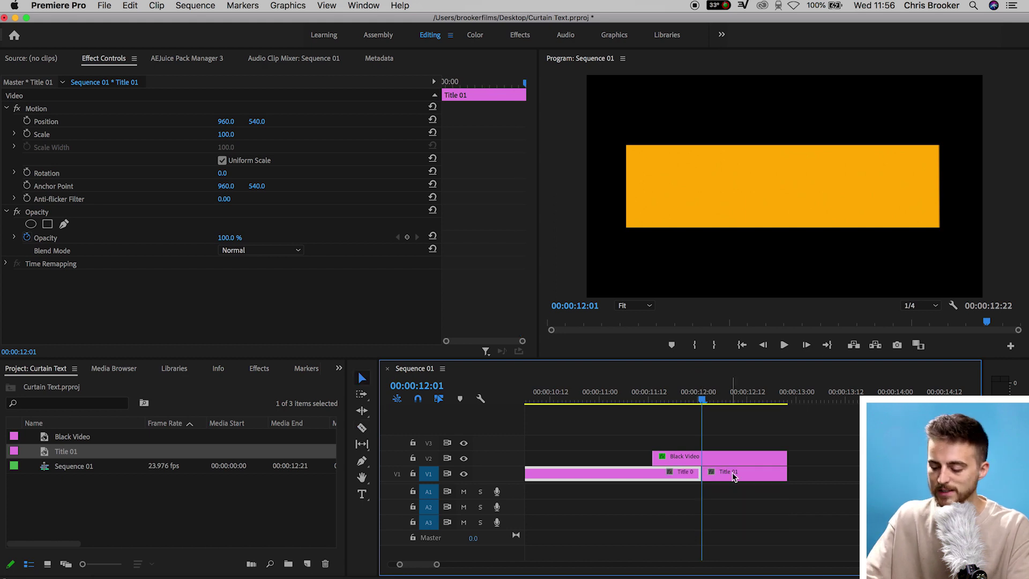
{"action": "left_click", "coordinate": [728, 473]}
{"action": "key", "text": "Delete"}
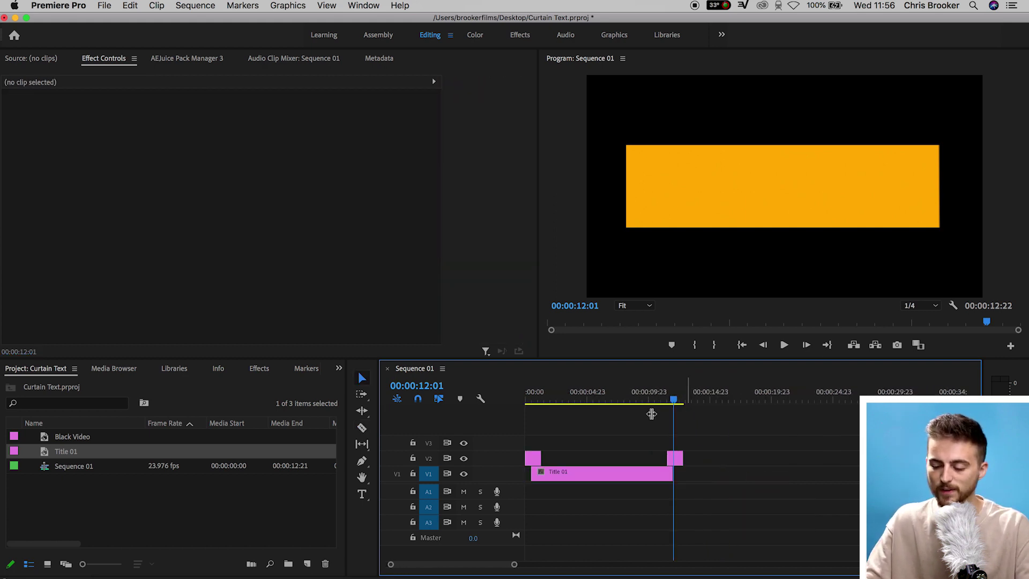